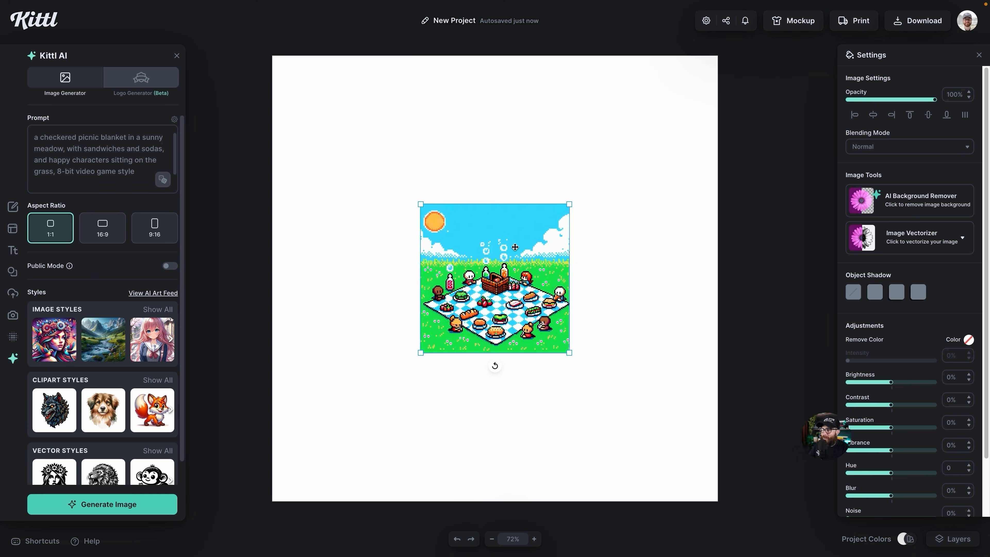
- Enlarge and nudge the picnic image, and insert a comma after '8-bit' in the prompt
{"action": "left_click_drag", "start_coordinate": [572, 205], "coordinate": [645, 129]}
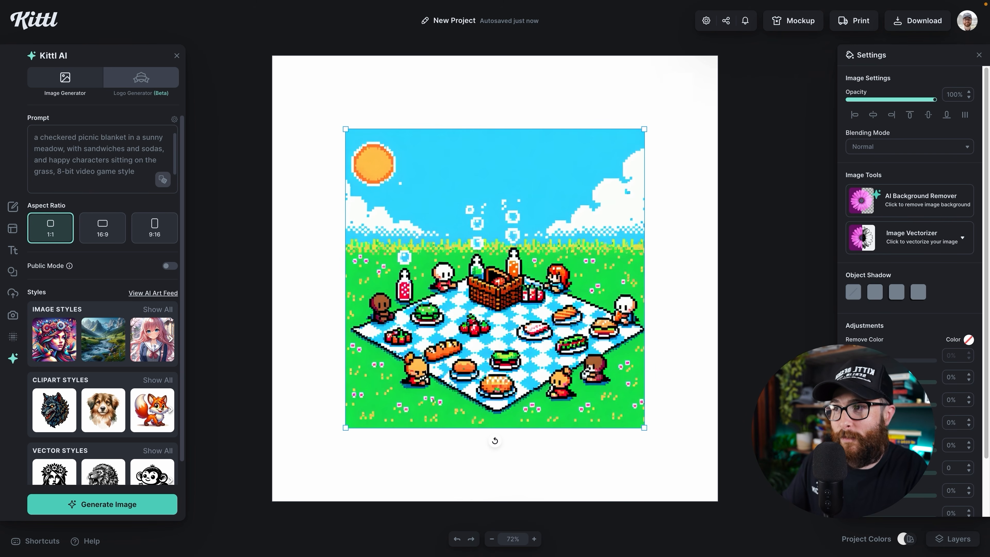
{"action": "left_click_drag", "start_coordinate": [485, 267], "coordinate": [491, 267]}
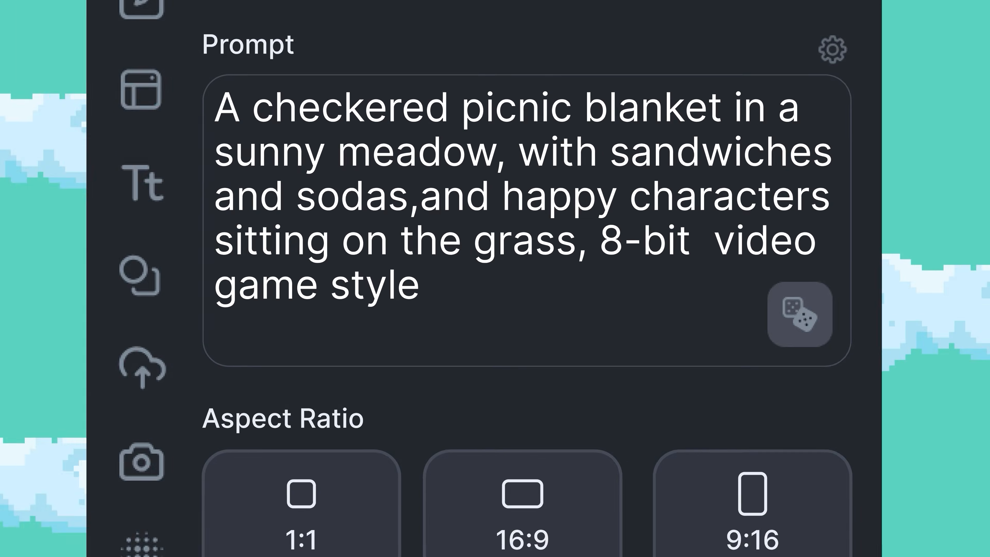
{"action": "key", "text": "BackSpace"}
{"action": "type", "text": ","}
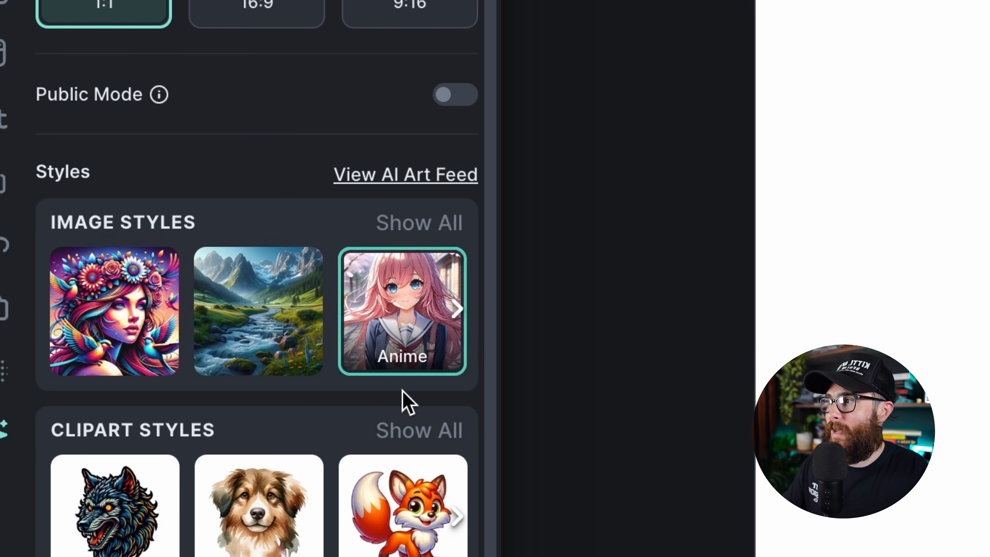
- Generate the picnic scene in the Anime style, enlarge it on the canvas, then delete it
{"action": "left_click", "coordinate": [457, 308]}
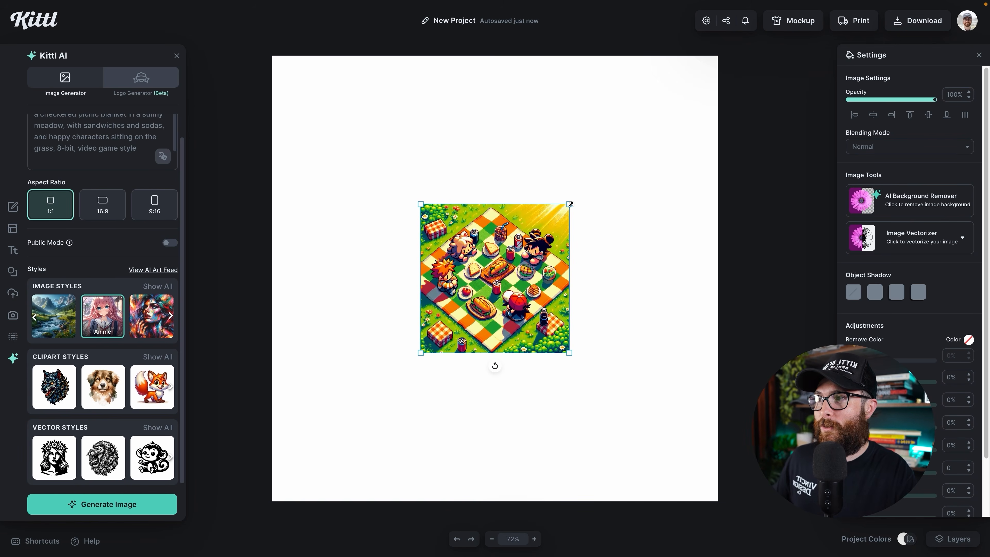
{"action": "left_click_drag", "start_coordinate": [569, 204], "coordinate": [650, 122]}
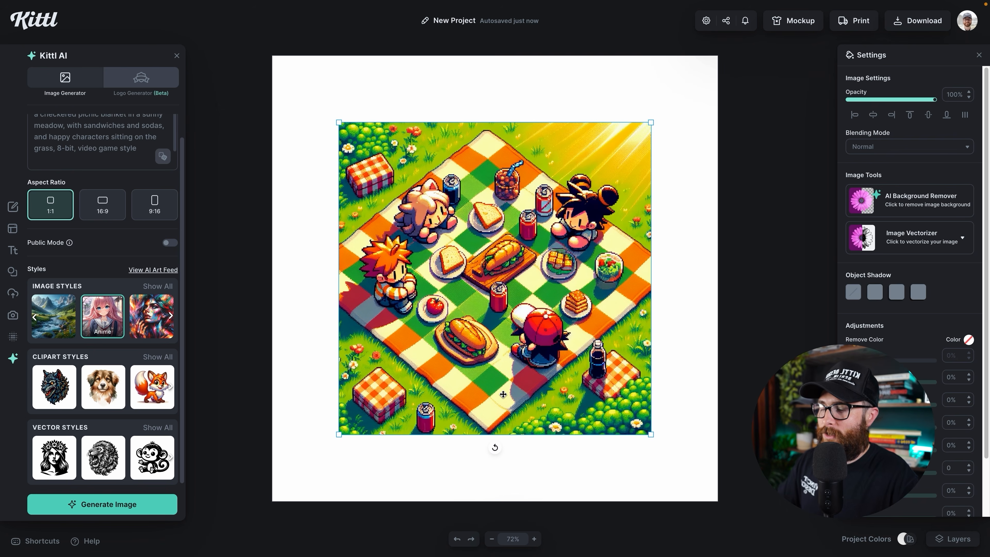
{"action": "key", "text": "Delete"}
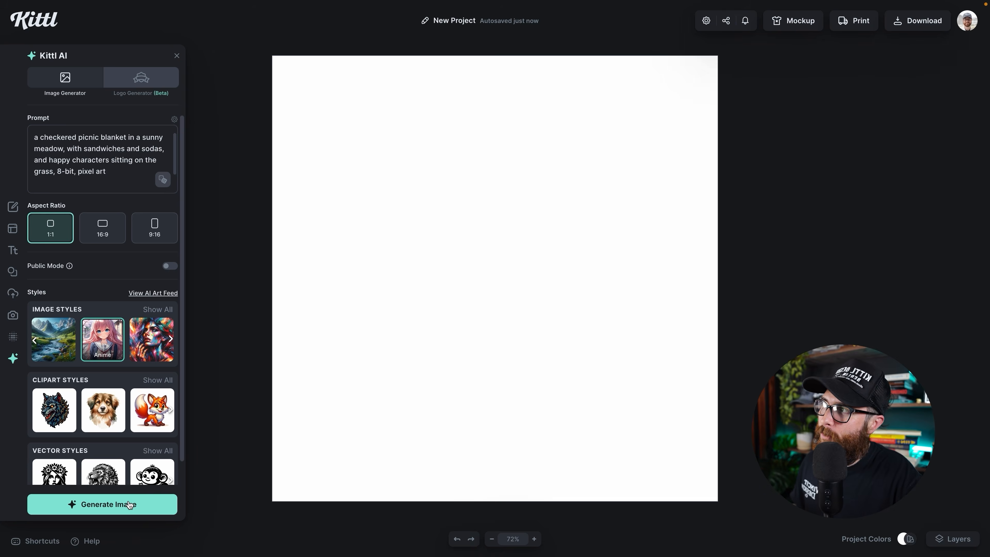
- Generate the '8-bit, pixel art' picnic image and enlarge it around its centre
{"action": "left_click", "coordinate": [128, 504]}
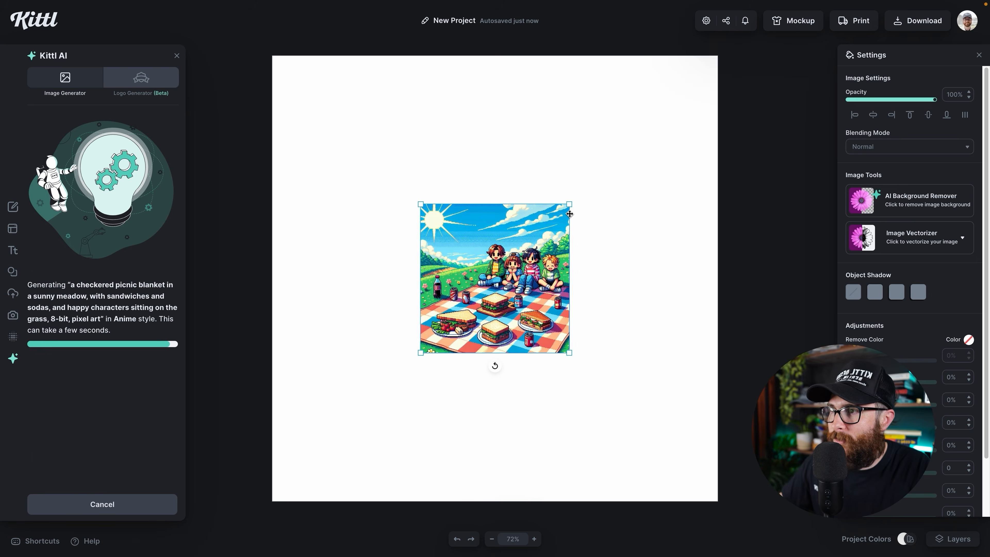
{"action": "left_click_drag", "start_coordinate": [578, 199], "coordinate": [674, 136]}
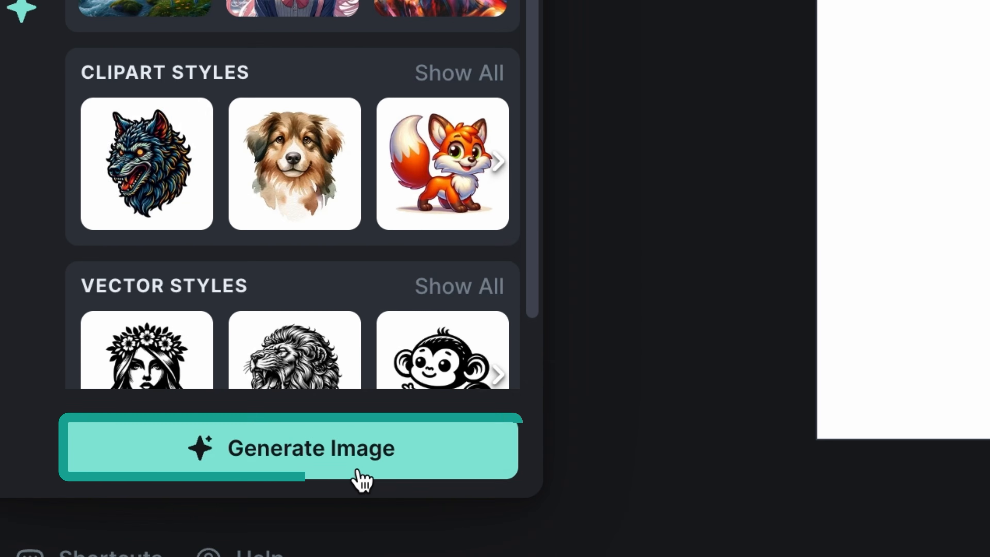
- Generate the volcano-and-dragon pixel image, enlarge it, inspect it up close, then delete it
{"action": "left_click", "coordinate": [125, 511]}
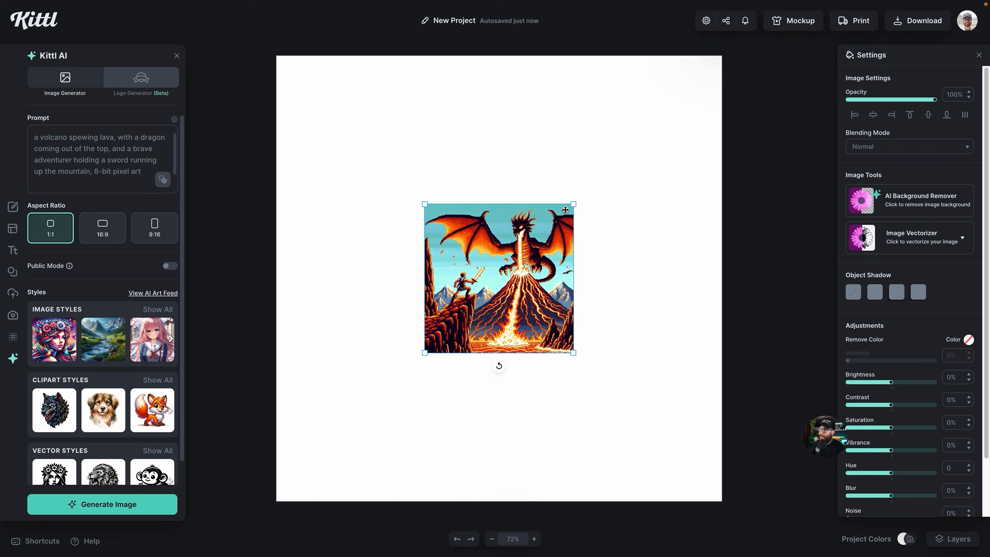
{"action": "left_click_drag", "start_coordinate": [573, 204], "coordinate": [686, 91]}
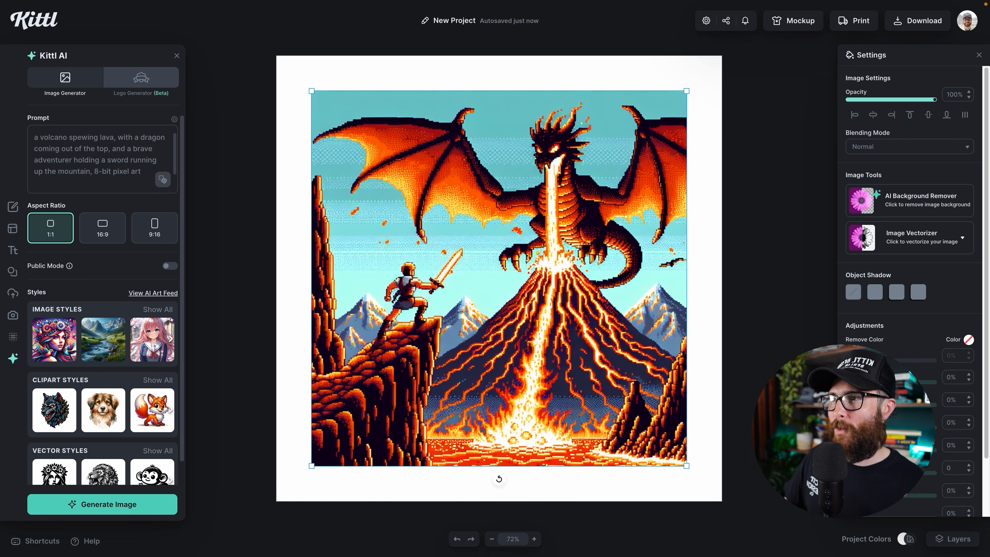
{"action": "scroll", "coordinate": [737, 178], "scroll_direction": "up", "scroll_amount": 1}
{"action": "scroll", "coordinate": [688, 214], "scroll_direction": "up", "scroll_amount": 4, "text": "ctrl"}
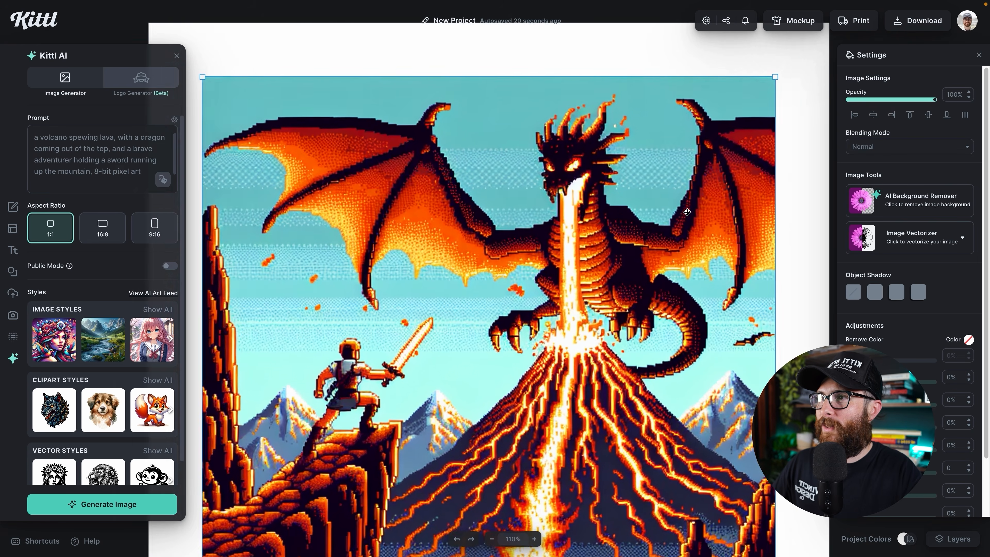
{"action": "scroll", "coordinate": [687, 212], "scroll_direction": "up", "scroll_amount": 3, "text": "ctrl"}
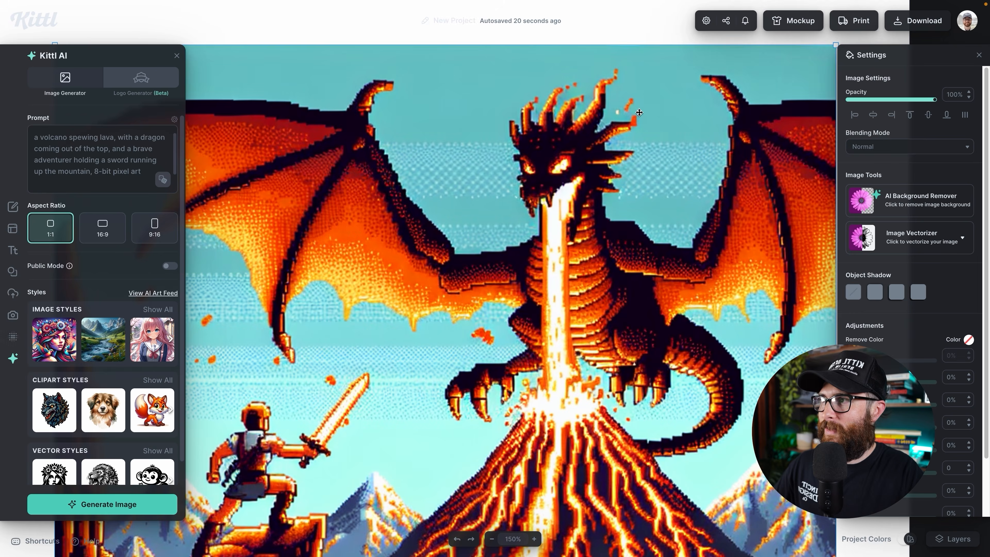
{"action": "scroll", "coordinate": [638, 113], "scroll_direction": "down", "scroll_amount": 5, "text": "ctrl"}
{"action": "scroll", "coordinate": [670, 182], "scroll_direction": "right", "scroll_amount": 1}
{"action": "scroll", "coordinate": [670, 182], "scroll_direction": "down", "scroll_amount": 1}
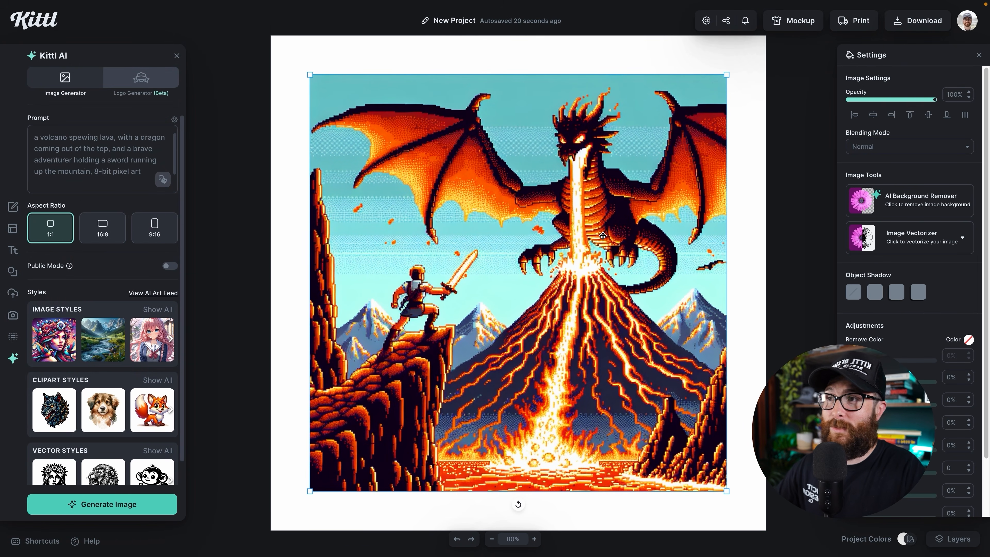
{"action": "key", "text": "Delete"}
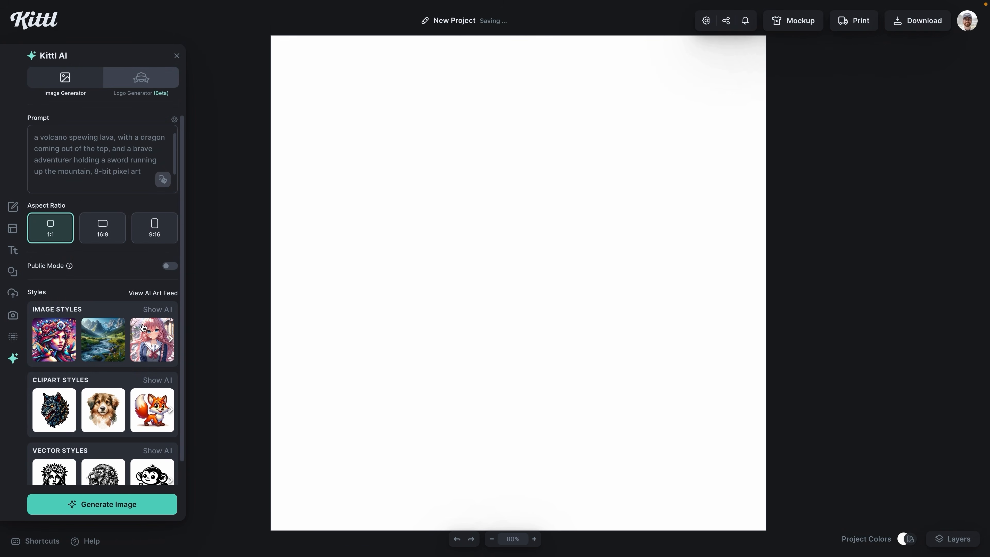
- Generate the volcano scene with the Anime style and scale it up to nearly fill the artboard
{"action": "left_click", "coordinate": [142, 327]}
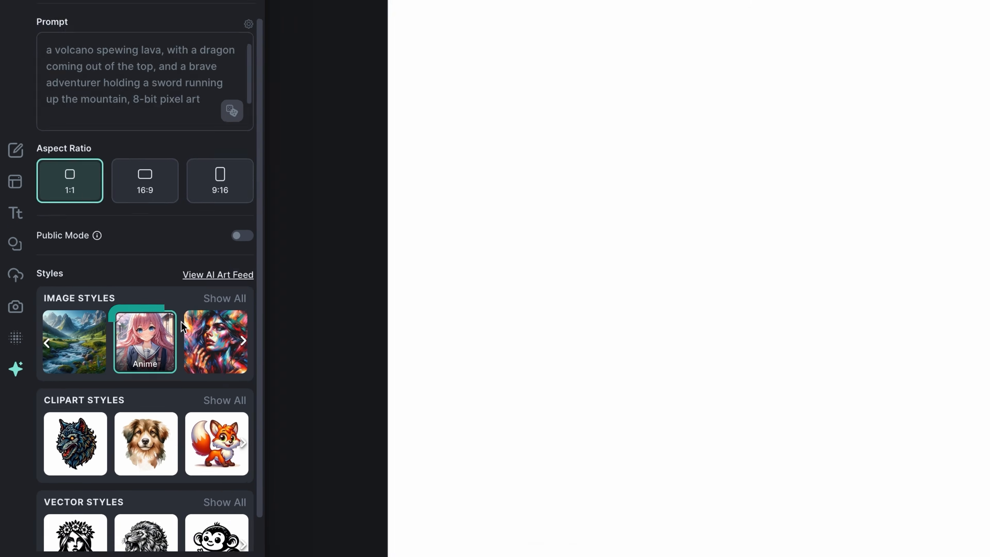
{"action": "left_click", "coordinate": [102, 504]}
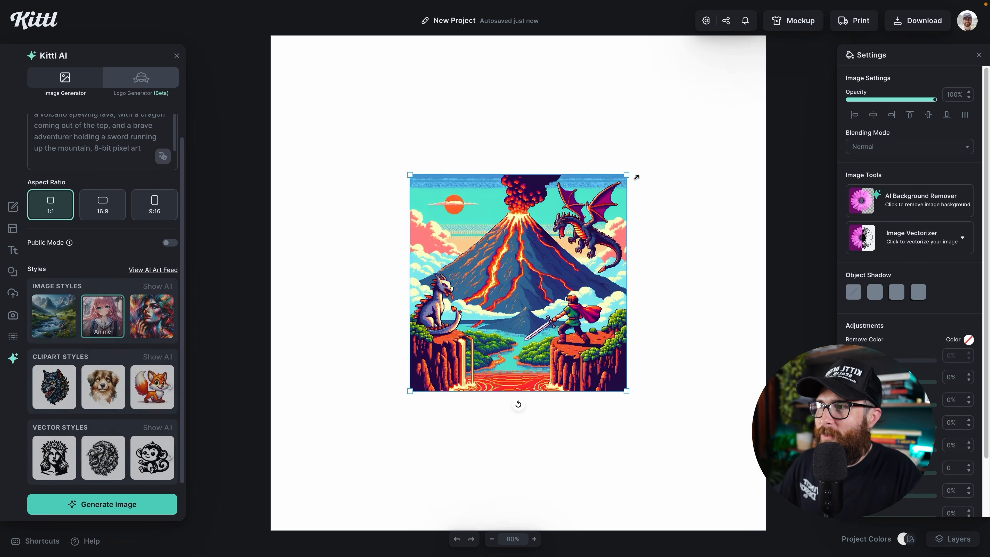
{"action": "left_click_drag", "start_coordinate": [636, 177], "coordinate": [730, 70]}
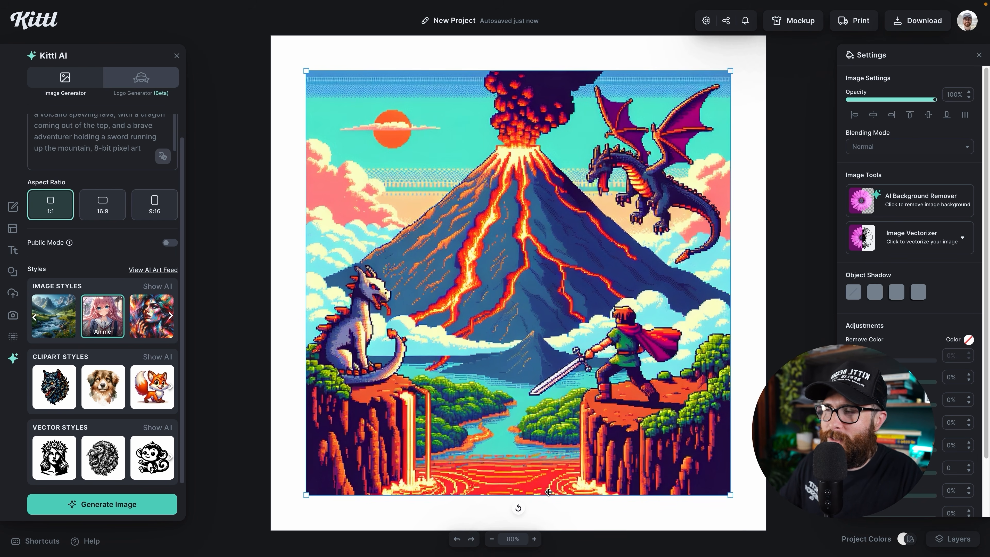
{"action": "scroll", "coordinate": [688, 370], "scroll_direction": "up", "scroll_amount": 2}
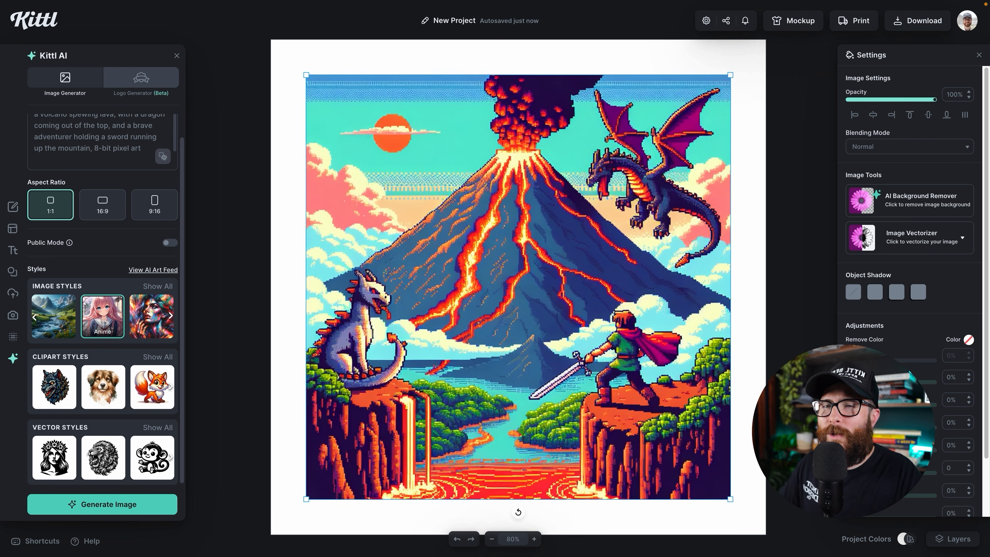
{"action": "left_click_drag", "start_coordinate": [731, 78], "coordinate": [752, 58]}
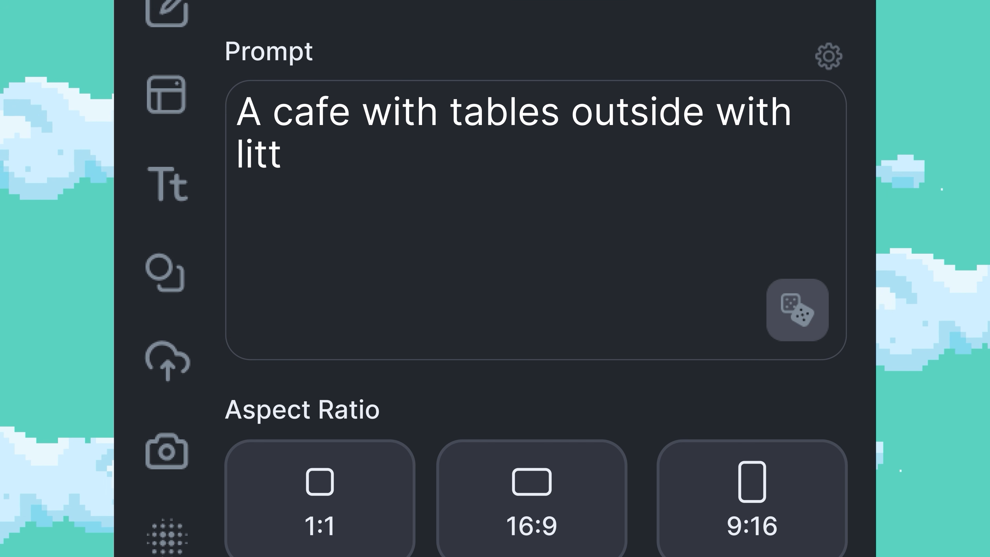
- Finish the cafe prompt with 'awning with greenery, 8-bit pixel style', generate, enlarge, and remove its background
{"action": "type", "text": "d an awning with greenery, 8-bit pi"}
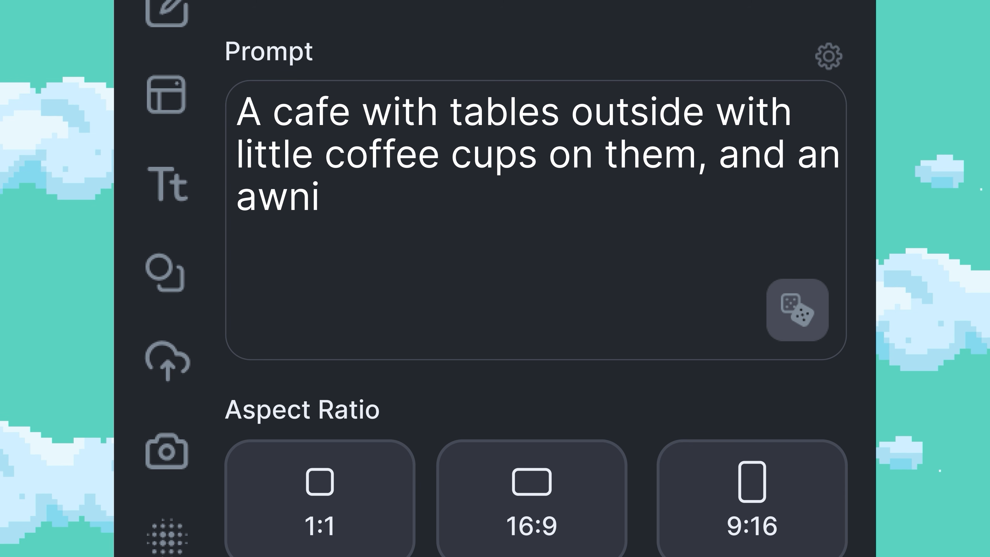
{"action": "type", "text": "xel style"}
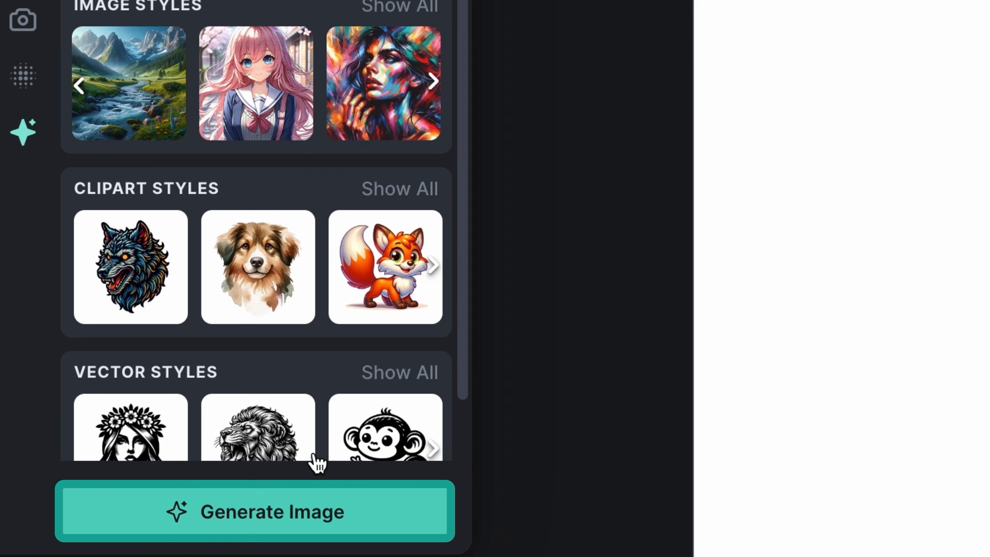
{"action": "left_click", "coordinate": [117, 504]}
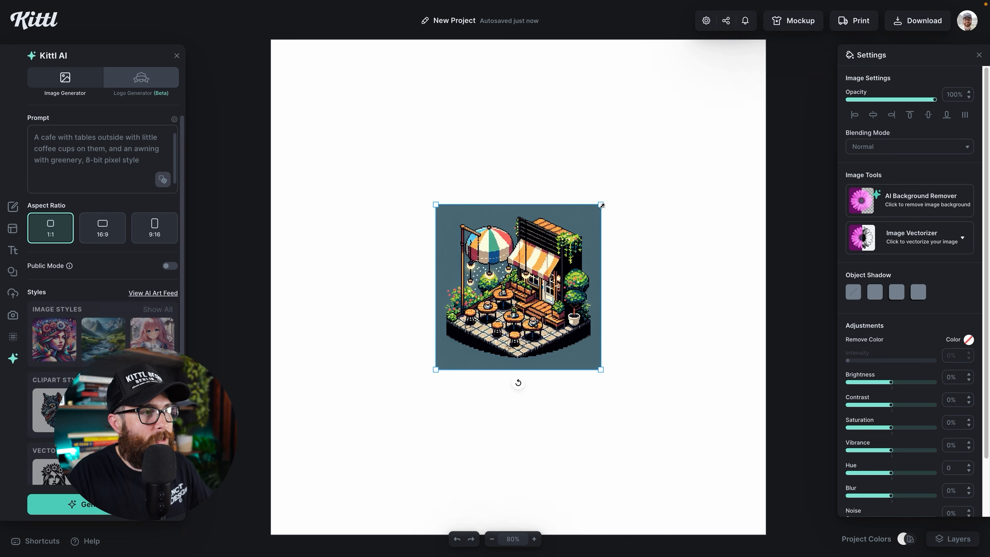
{"action": "left_click_drag", "start_coordinate": [703, 145], "coordinate": [763, 77]}
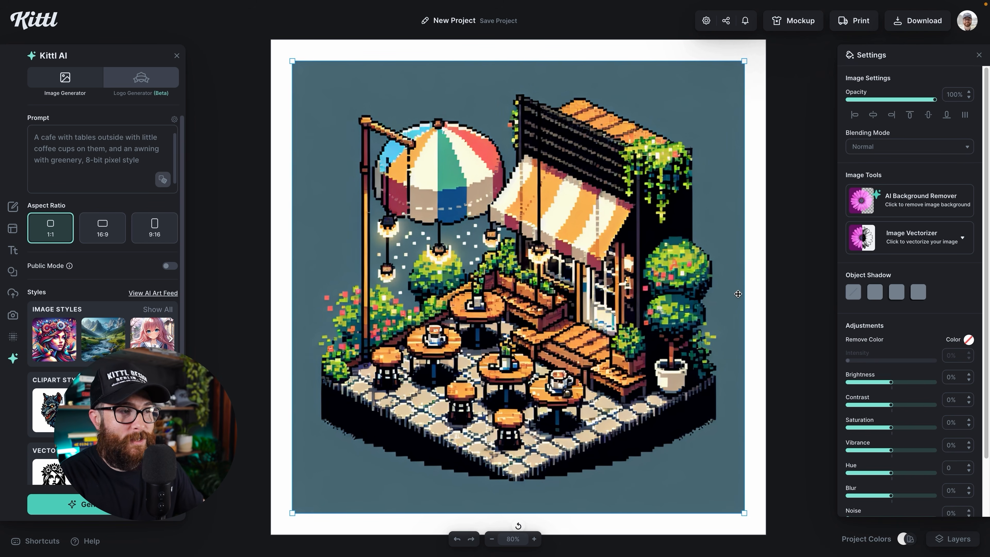
{"action": "scroll", "coordinate": [738, 293], "scroll_direction": "down", "scroll_amount": 1}
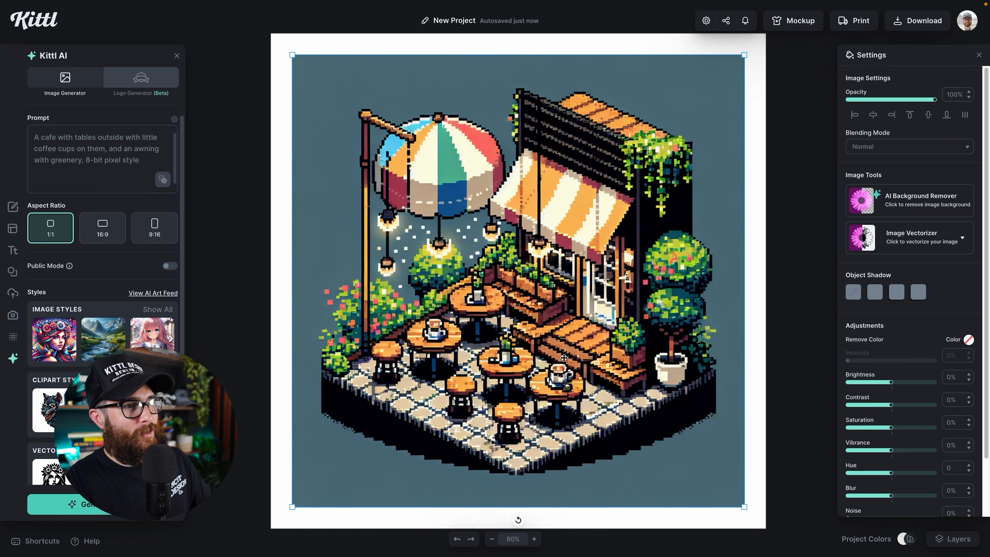
{"action": "left_click_drag", "start_coordinate": [745, 56], "coordinate": [747, 53]}
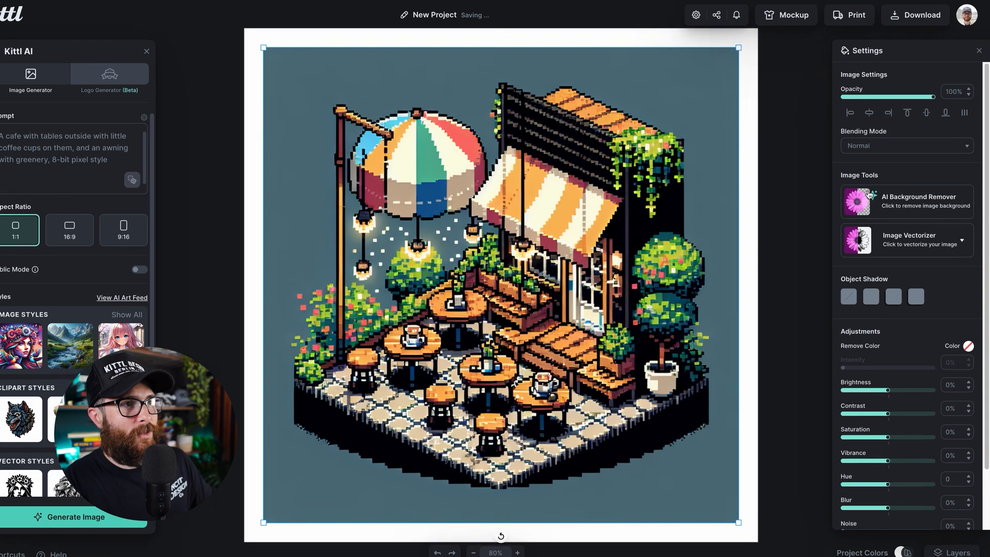
{"action": "left_click", "coordinate": [877, 206]}
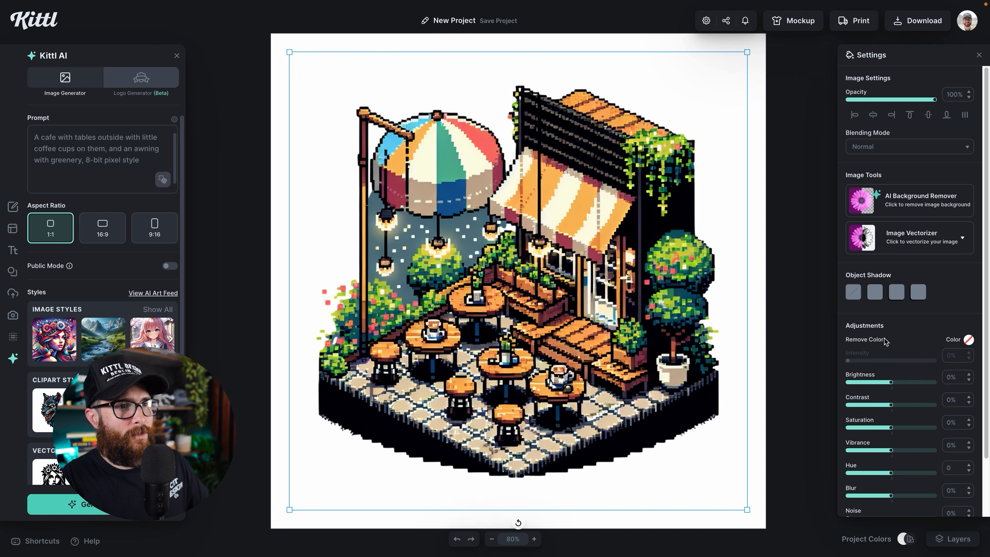
- Remove the sampled slate-grey from the cafe image at 19% intensity
{"action": "left_click", "coordinate": [968, 340]}
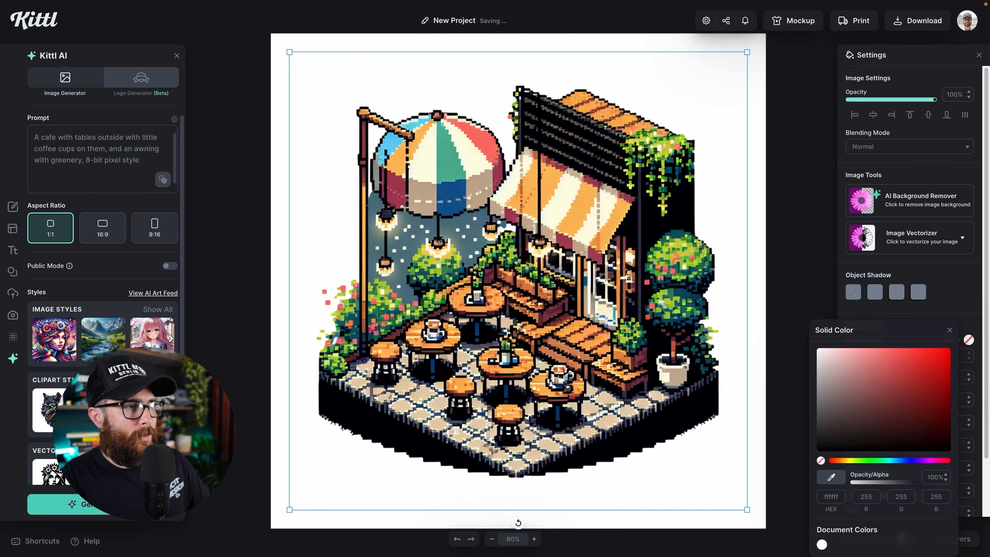
{"action": "left_click", "coordinate": [421, 219]}
{"action": "mouse_move", "coordinate": [857, 363]}
{"action": "left_mouse_down"}
{"action": "mouse_move", "coordinate": [867, 363]}
{"action": "mouse_move", "coordinate": [844, 358]}
{"action": "left_mouse_up"}
{"action": "left_click", "coordinate": [785, 319]}
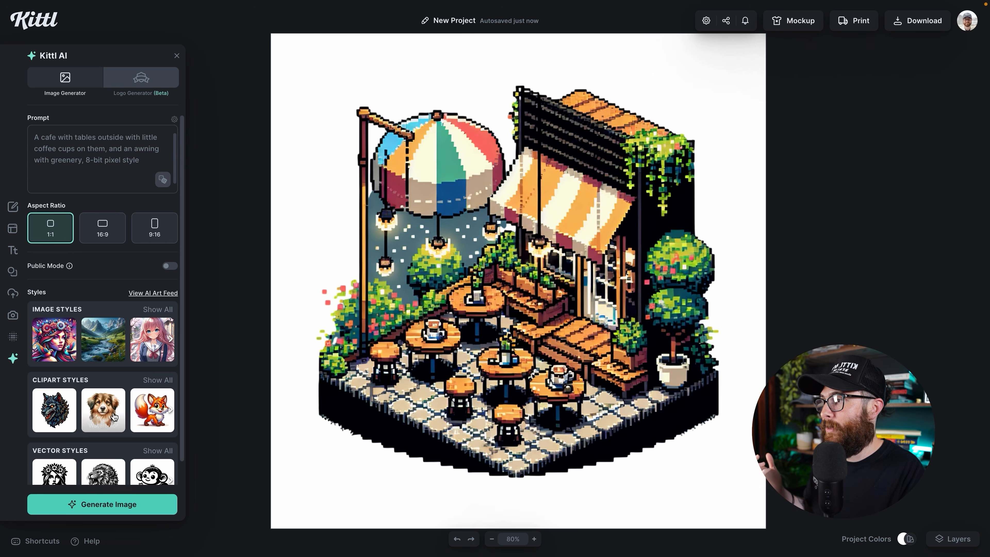
- Choose the Cartoon clipart style from the full list of styles
{"action": "left_click", "coordinate": [153, 384]}
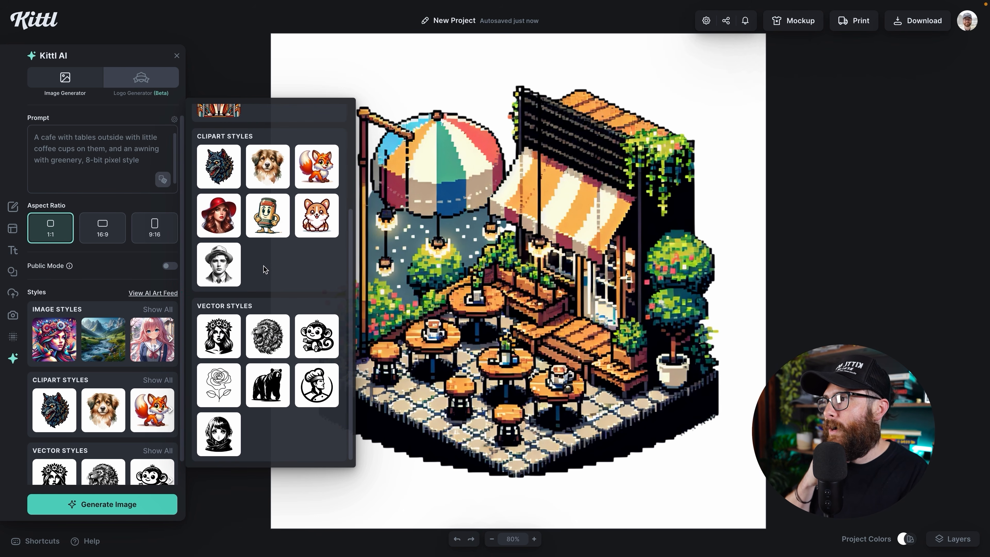
{"action": "left_click", "coordinate": [305, 160]}
{"action": "scroll", "coordinate": [155, 258], "scroll_direction": "down", "scroll_amount": 1}
{"action": "scroll", "coordinate": [126, 302], "scroll_direction": "up", "scroll_amount": 1}
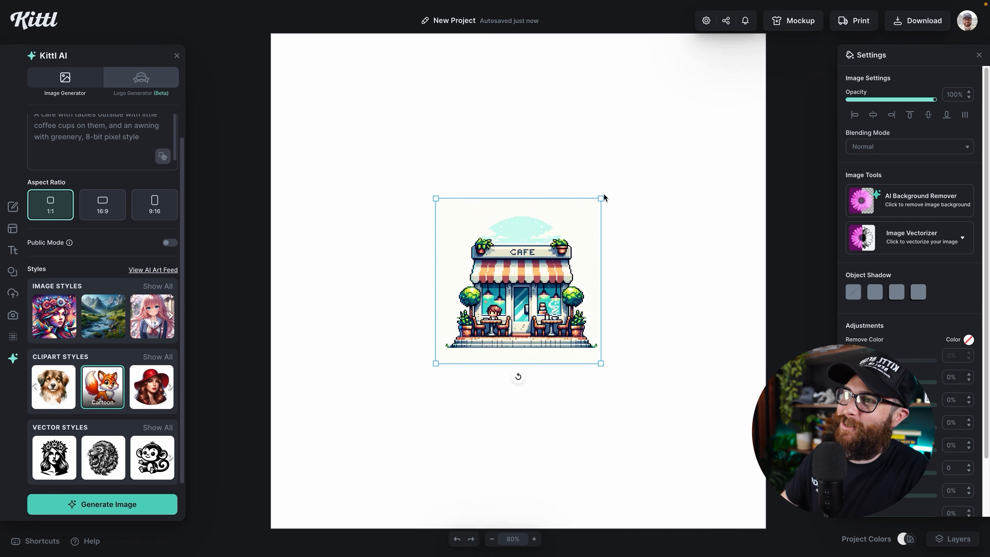
- Scale the Cartoon cafe image up around its centre to nearly fill the artboard
{"action": "left_click_drag", "start_coordinate": [601, 198], "coordinate": [717, 83]}
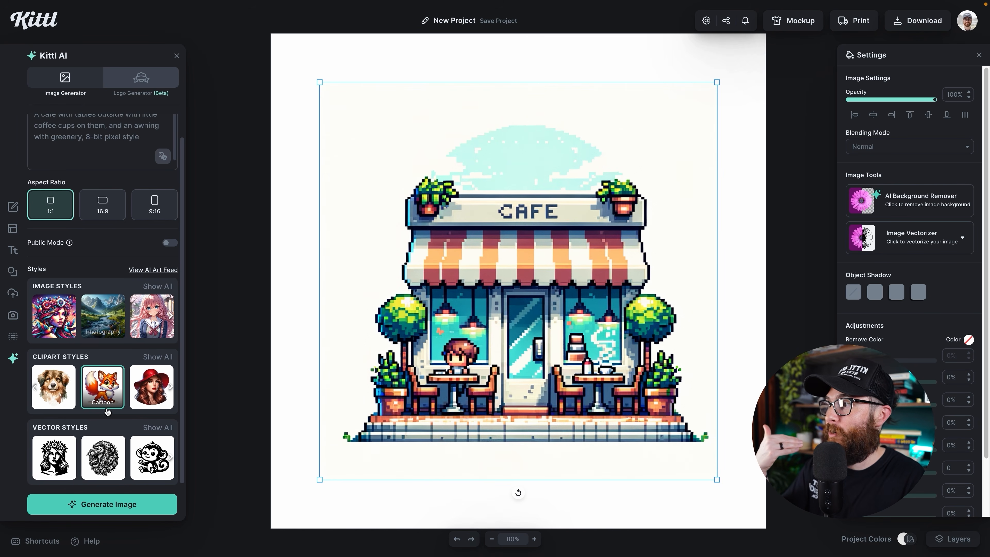
{"action": "scroll", "coordinate": [106, 288], "scroll_direction": "up", "scroll_amount": 2}
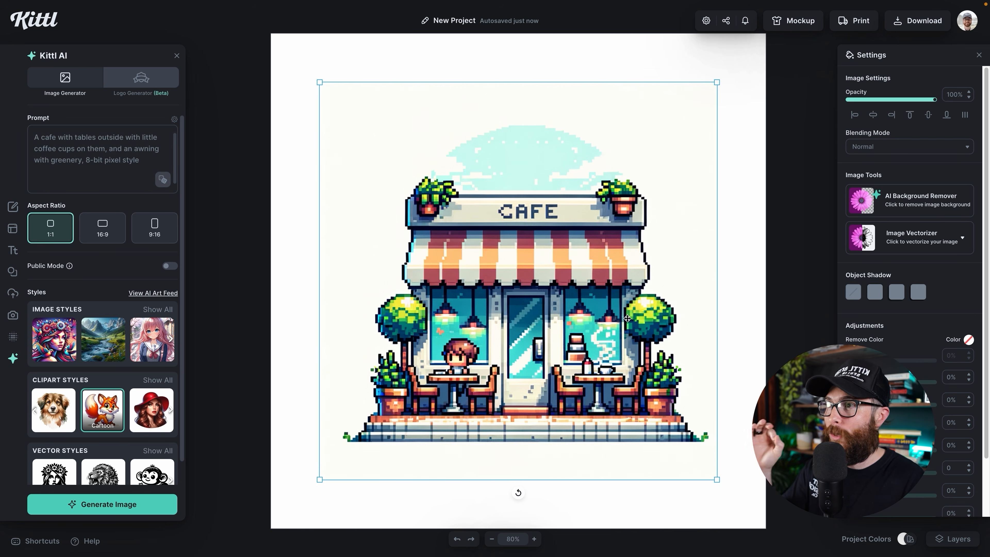
- Set the canvas background to light pink and remove the cafe image's white background
{"action": "left_click", "coordinate": [759, 215]}
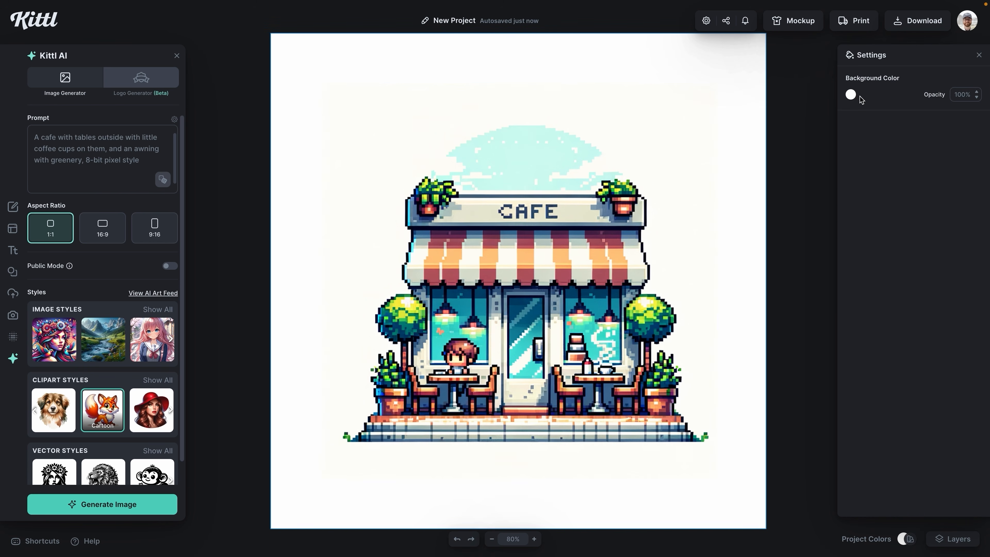
{"action": "left_click", "coordinate": [850, 95]}
{"action": "left_click", "coordinate": [720, 119]}
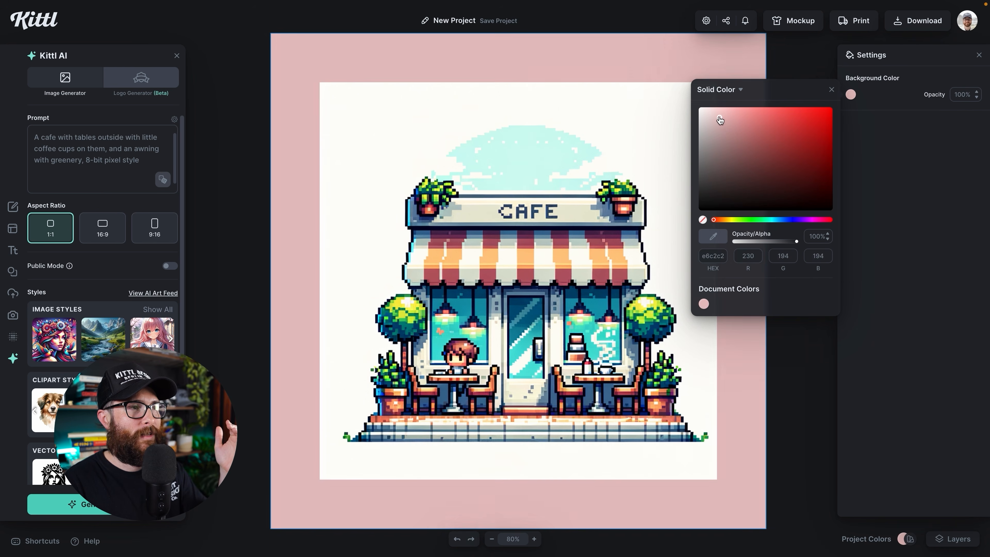
{"action": "left_click", "coordinate": [643, 113]}
{"action": "left_click", "coordinate": [891, 198]}
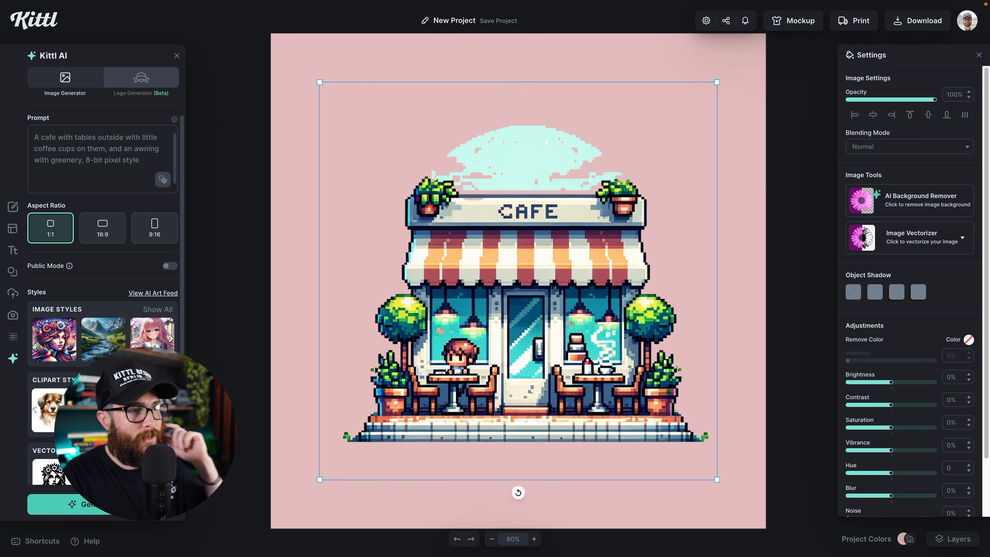
- Shrink the cafe image, move it higher, and place a Headline text beneath it
{"action": "left_click_drag", "start_coordinate": [718, 82], "coordinate": [680, 119]}
{"action": "left_click_drag", "start_coordinate": [510, 224], "coordinate": [511, 170]}
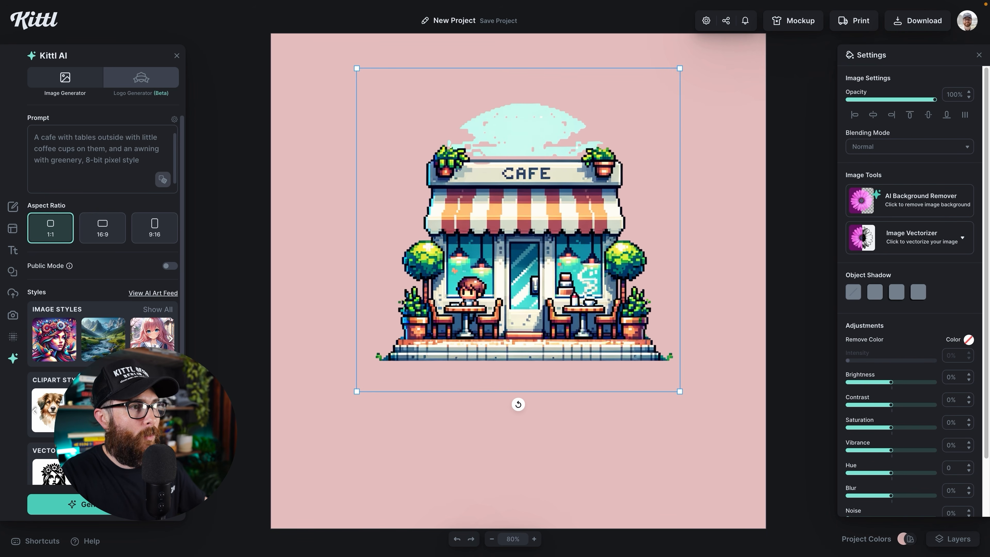
{"action": "key", "text": "t"}
{"action": "left_click_drag", "start_coordinate": [514, 289], "coordinate": [662, 374]}
- Replace the headline text with 'blue sky'
{"action": "double_click", "coordinate": [600, 412]}
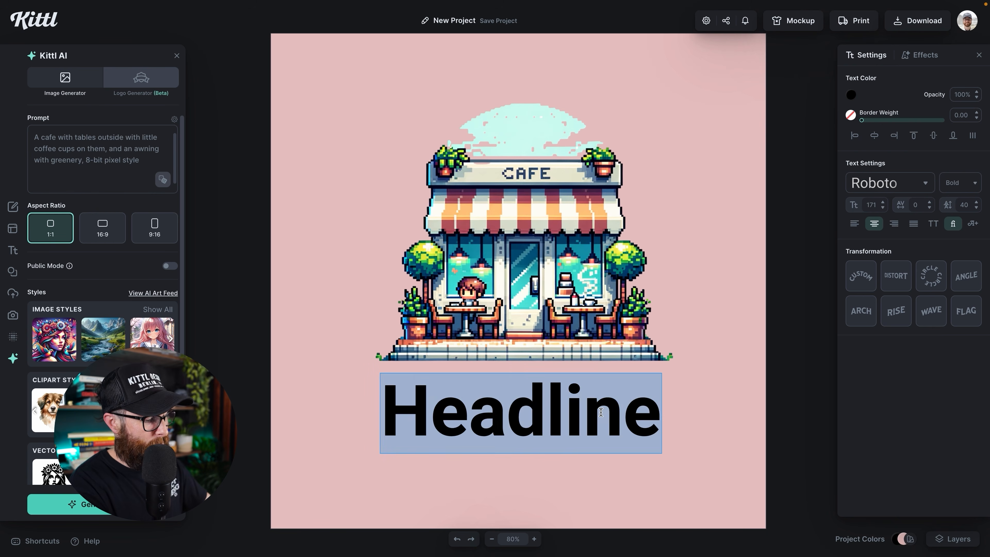
{"action": "type", "text": "b;u"}
{"action": "key", "text": "BackSpace"}
{"action": "key", "text": "BackSpace"}
{"action": "type", "text": ";lue"}
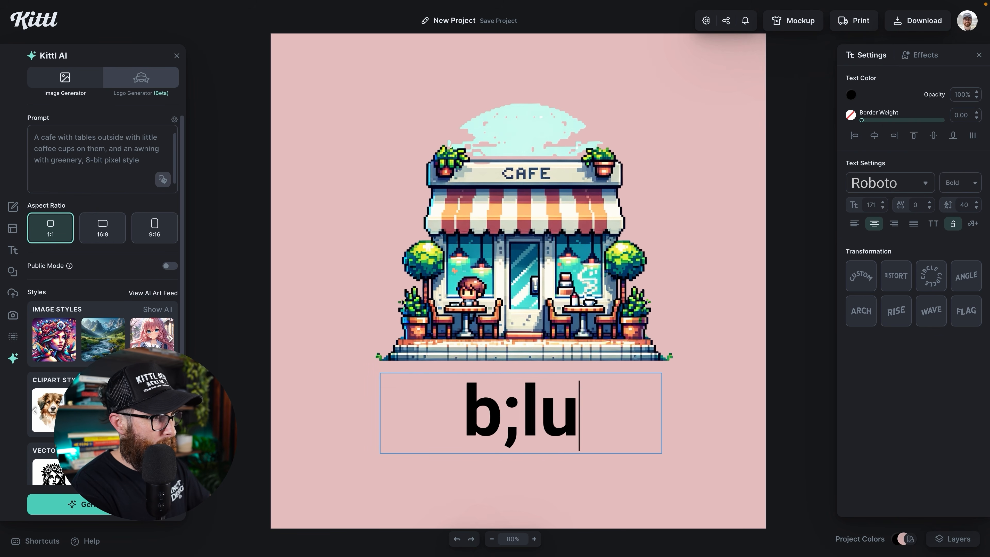
{"action": "key", "text": "BackSpace"}
{"action": "key", "text": "BackSpace"}
{"action": "key", "text": "BackSpace"}
{"action": "key", "text": "BackSpace"}
{"action": "type", "text": "lue sky"}
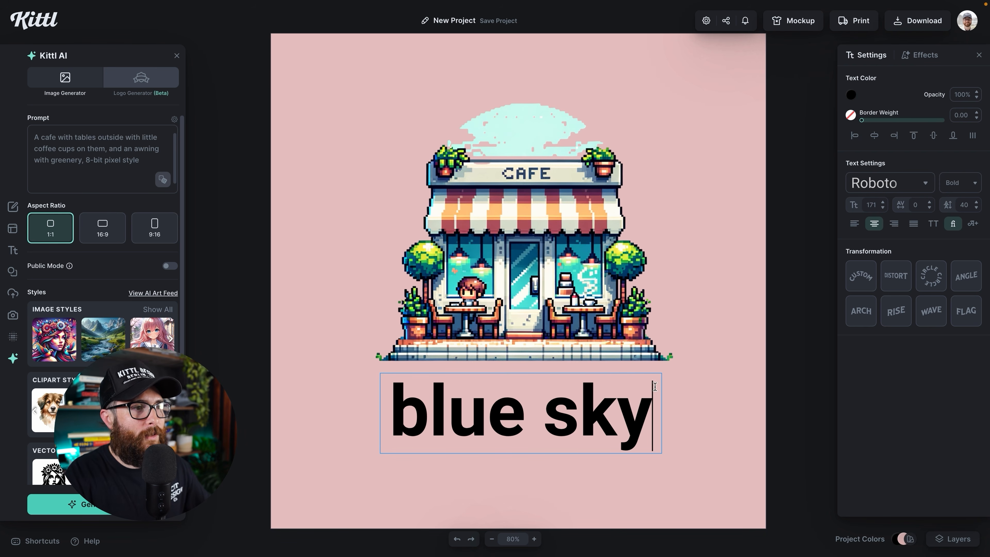
{"action": "key", "text": "Escape"}
- Set the title in the BIT Display pixel font, all uppercase, and nudge it slightly up
{"action": "left_click", "coordinate": [891, 183]}
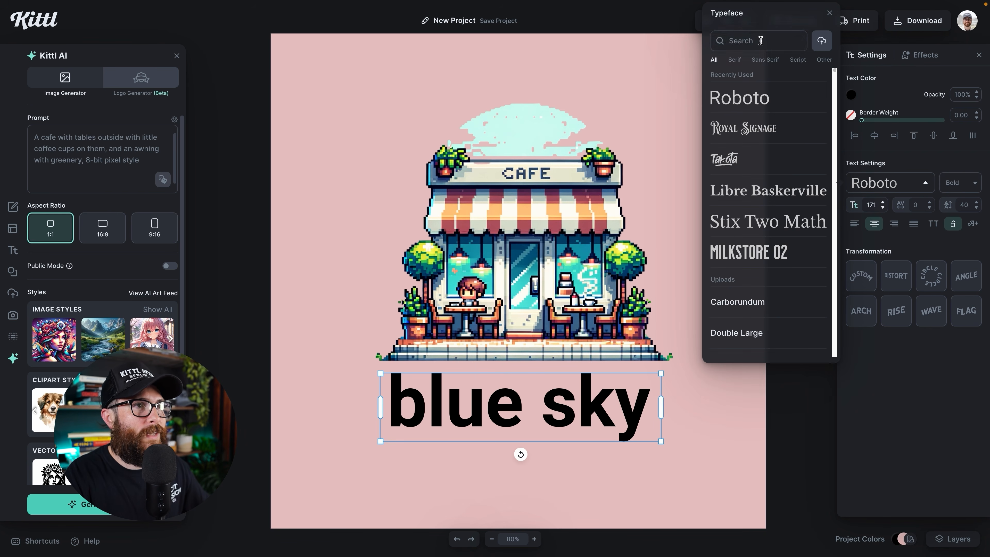
{"action": "left_click", "coordinate": [760, 39]}
{"action": "type", "text": "pix"}
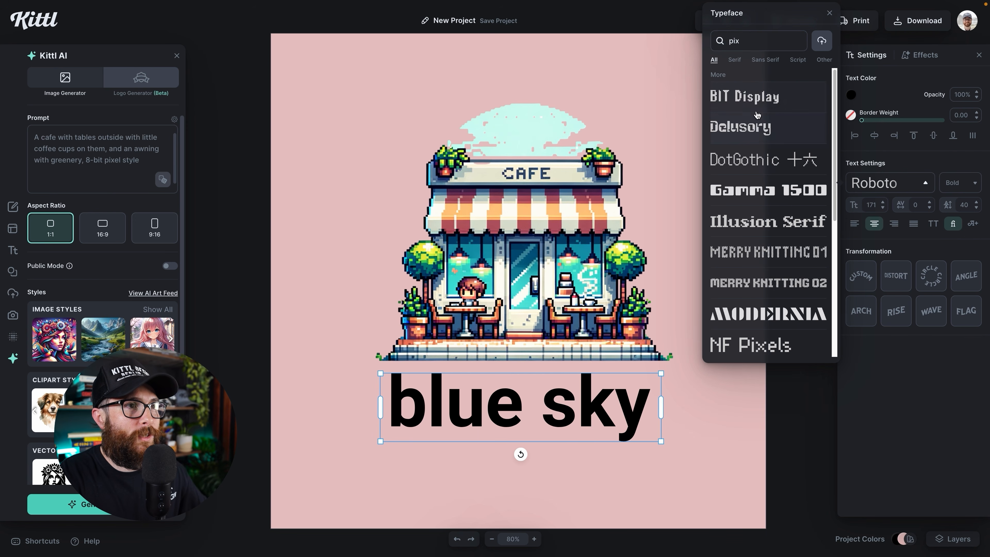
{"action": "left_click", "coordinate": [757, 102]}
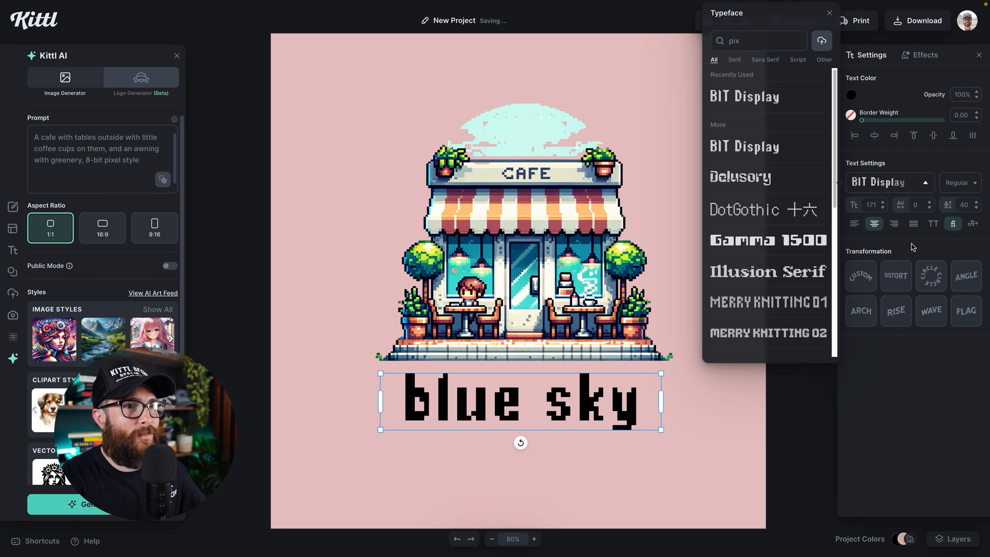
{"action": "left_click", "coordinate": [931, 226]}
{"action": "left_click", "coordinate": [631, 415]}
{"action": "left_click", "coordinate": [641, 409]}
{"action": "left_click", "coordinate": [652, 411]}
{"action": "left_click", "coordinate": [649, 393]}
{"action": "left_click_drag", "start_coordinate": [649, 394], "coordinate": [650, 393]}
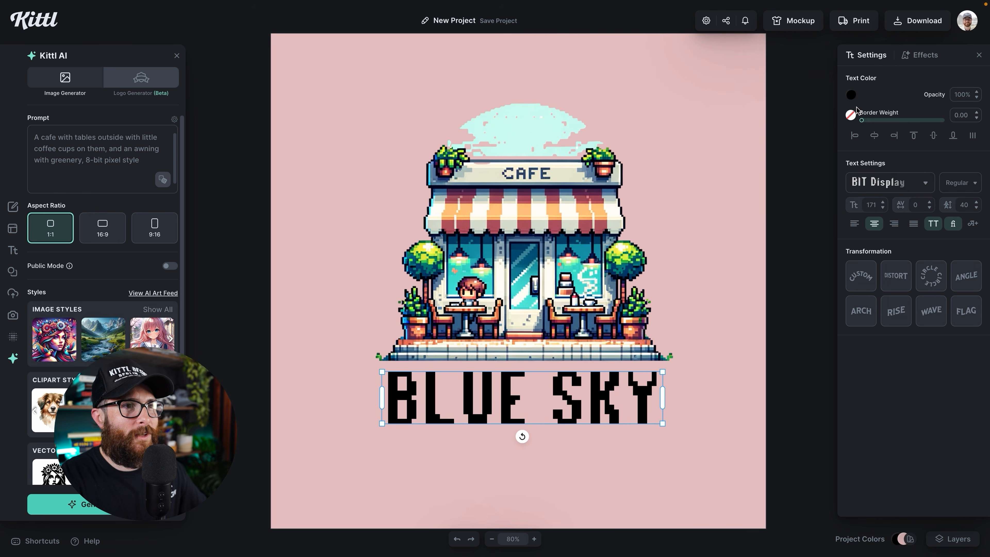
- Recolour the BLUE SKY title with the blue sampled from the CAFE sign lettering
{"action": "left_click", "coordinate": [851, 94]}
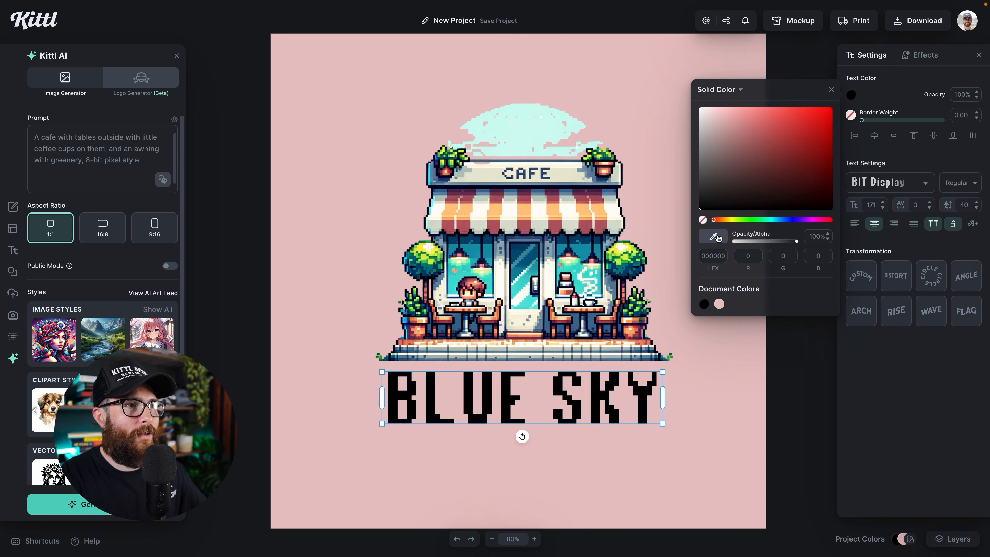
{"action": "left_click", "coordinate": [542, 175]}
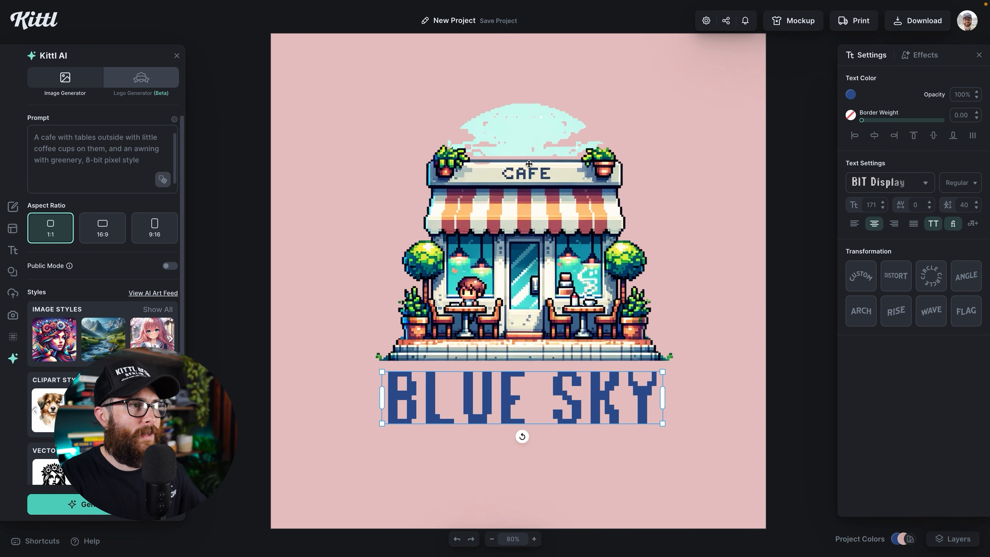
{"action": "left_click", "coordinate": [705, 321]}
- Darken the title's blue to a muted slate tone and nudge the title slightly right
{"action": "left_click", "coordinate": [655, 374]}
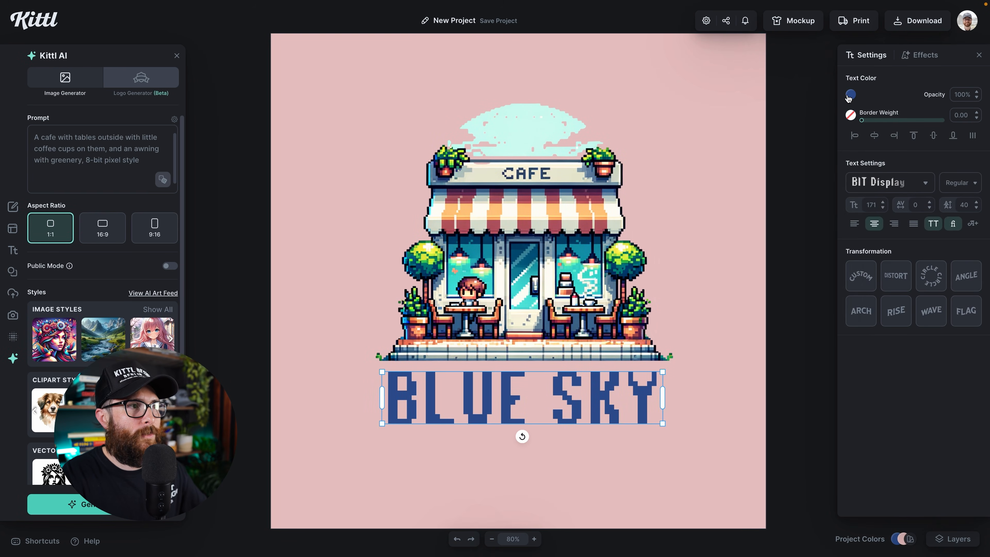
{"action": "left_click", "coordinate": [851, 95]}
{"action": "left_click_drag", "start_coordinate": [790, 154], "coordinate": [763, 164]}
{"action": "left_click", "coordinate": [651, 229]}
{"action": "left_click_drag", "start_coordinate": [562, 398], "coordinate": [563, 397]}
{"action": "scroll", "coordinate": [541, 287], "scroll_direction": "up", "scroll_amount": 1}
{"action": "left_click", "coordinate": [724, 355]}
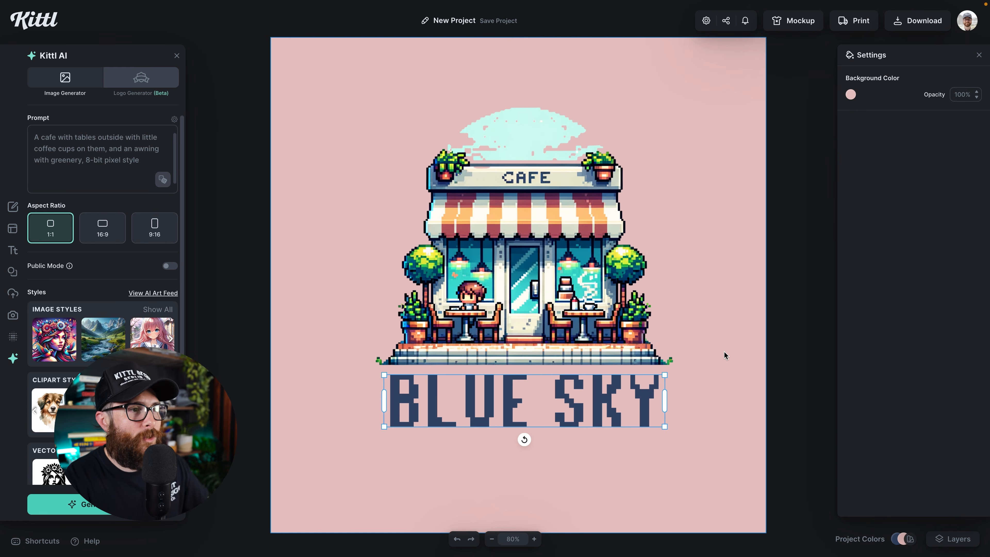
{"action": "scroll", "coordinate": [715, 372], "scroll_direction": "up", "scroll_amount": 1}
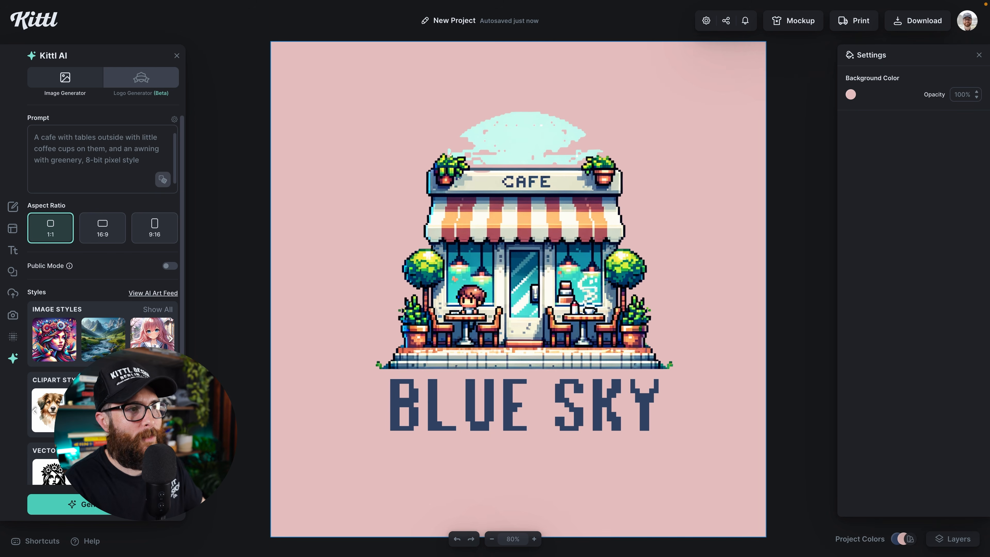
- Delete the cafe image and BLUE SKY title from the canvas
{"action": "left_click", "coordinate": [632, 406]}
{"action": "key", "text": "ctrl+a"}
{"action": "key", "text": "Delete"}
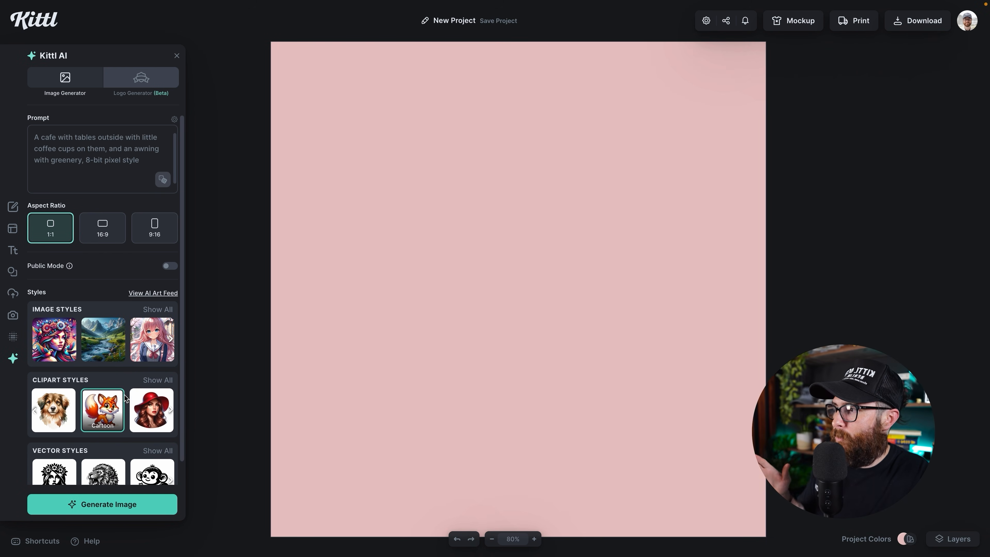
- Switch Kittl AI from Cartoon to Anime style and generate the cafe image again
{"action": "left_click", "coordinate": [104, 415]}
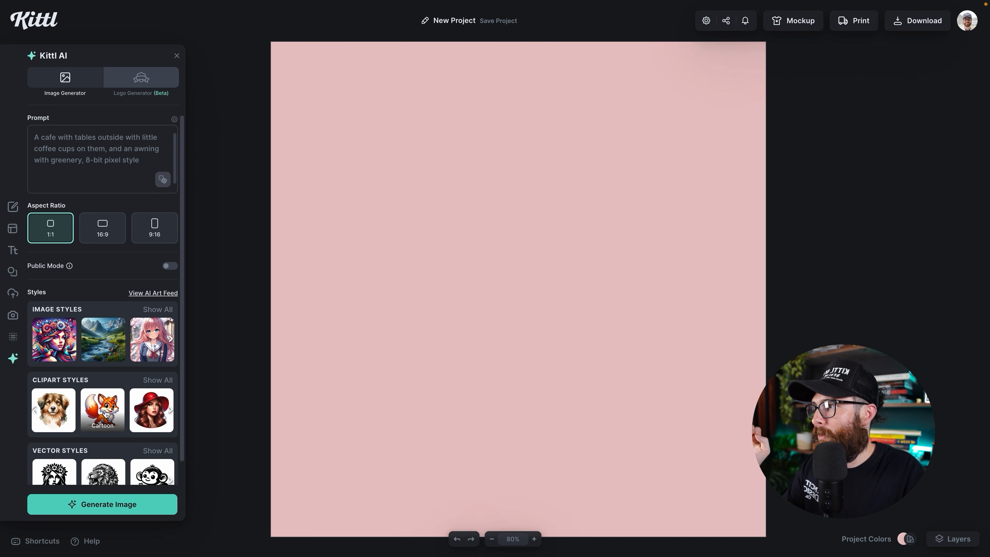
{"action": "left_click", "coordinate": [144, 349]}
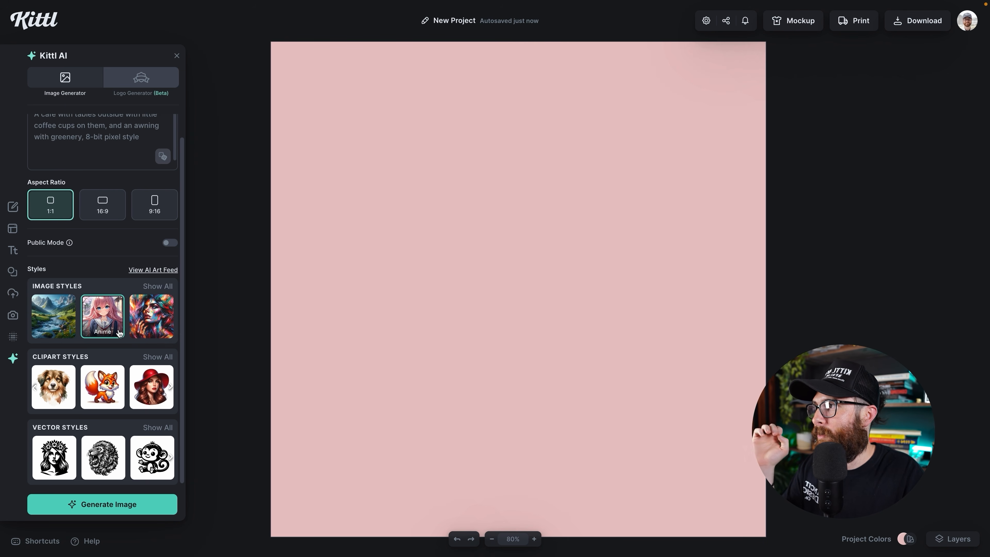
{"action": "scroll", "coordinate": [109, 275], "scroll_direction": "up", "scroll_amount": 1}
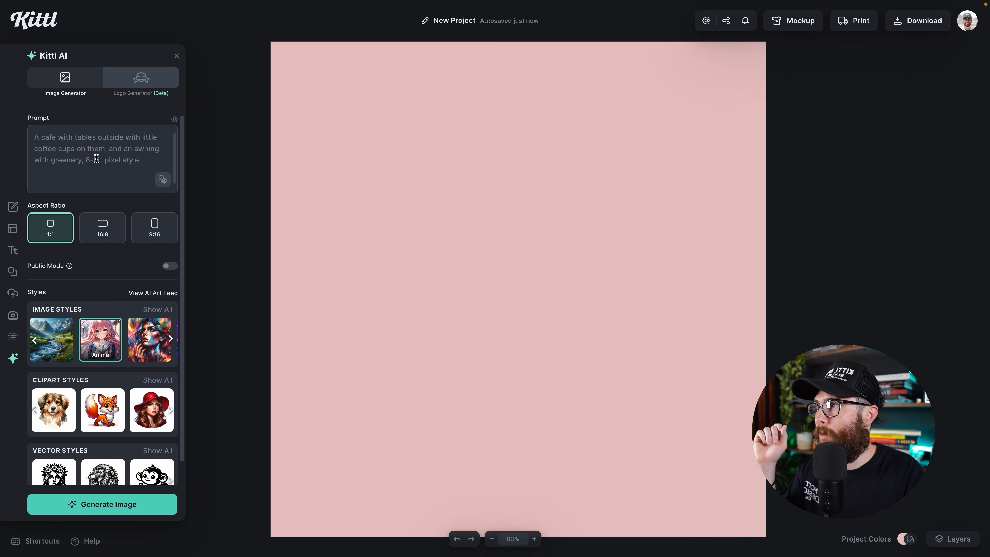
{"action": "left_click", "coordinate": [107, 505]}
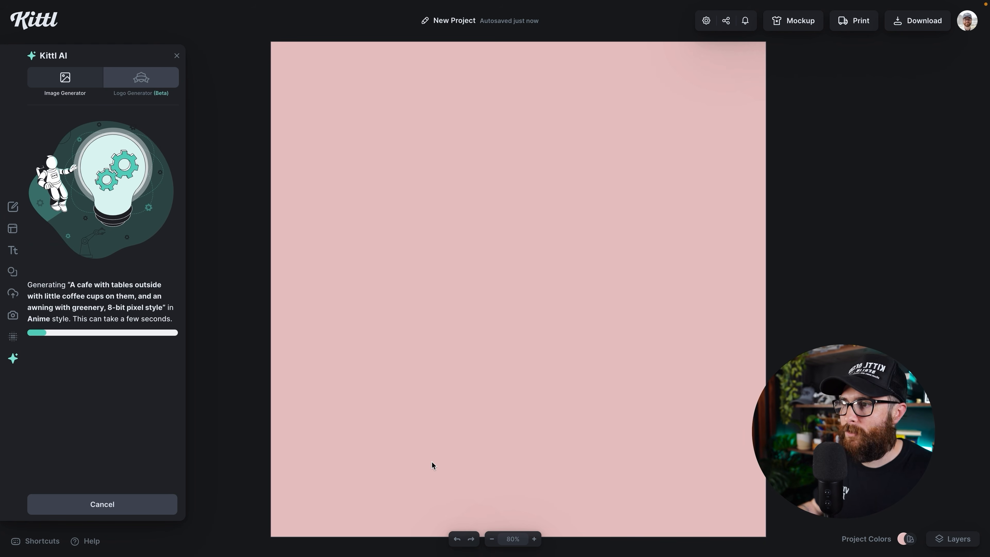
{"action": "left_click", "coordinate": [431, 461]}
- Lighten the background to pale pinkish white and scale the Anime cafe image up to nearly fill the artboard
{"action": "left_click", "coordinate": [851, 94]}
{"action": "left_click_drag", "start_coordinate": [721, 118], "coordinate": [636, 129]}
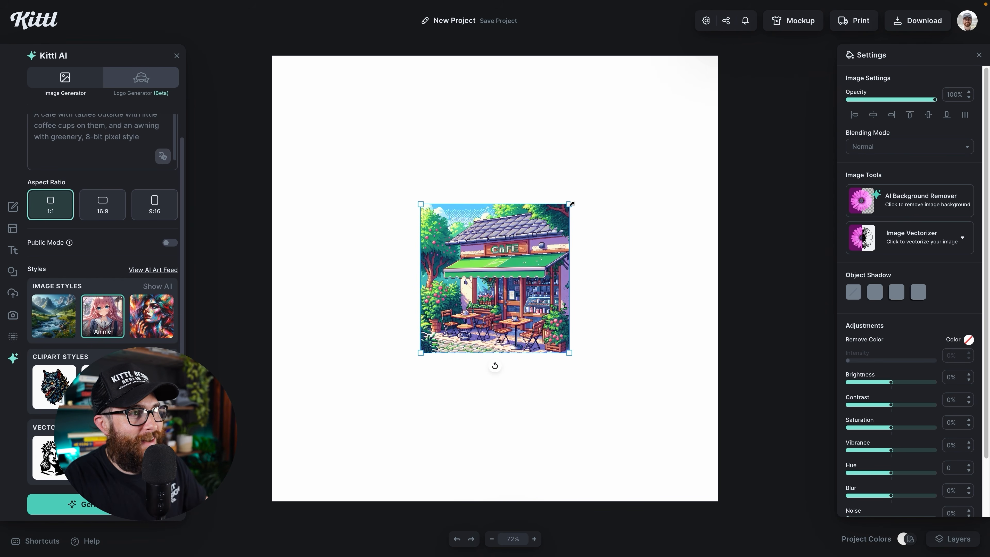
{"action": "left_click_drag", "start_coordinate": [571, 203], "coordinate": [698, 74]}
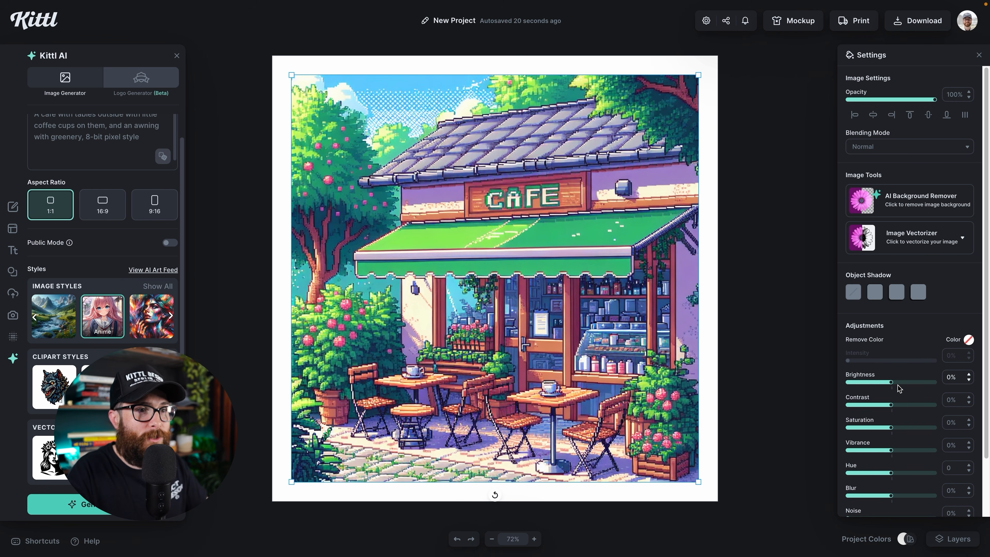
- Raise the cafe image's contrast to 12%, set hue to 5 and saturation to -9%
{"action": "left_click_drag", "start_coordinate": [892, 405], "coordinate": [892, 383]}
{"action": "scroll", "coordinate": [896, 429], "scroll_direction": "down", "scroll_amount": 1}
{"action": "left_click_drag", "start_coordinate": [894, 455], "coordinate": [892, 452]}
{"action": "mouse_move", "coordinate": [891, 407]}
{"action": "left_mouse_down"}
{"action": "mouse_move", "coordinate": [901, 409]}
{"action": "mouse_move", "coordinate": [888, 409]}
{"action": "left_mouse_up"}
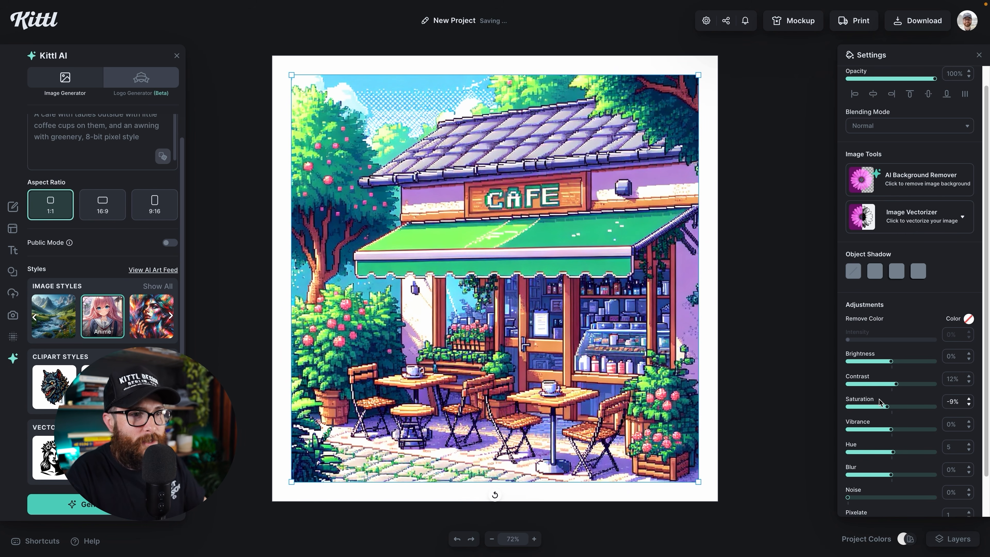
{"action": "scroll", "coordinate": [882, 406], "scroll_direction": "down", "scroll_amount": 2}
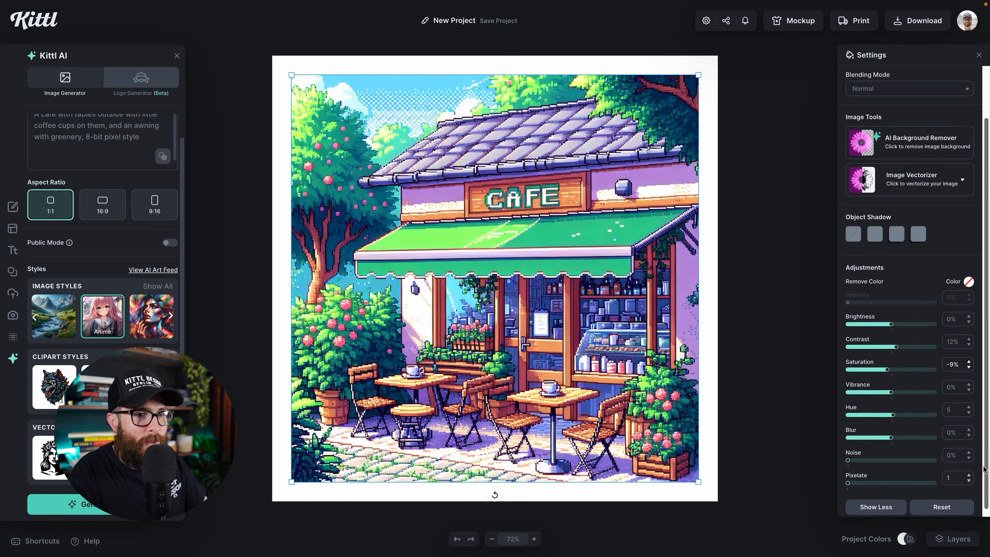
- Set the image's Pixelate value to 2
{"action": "left_click", "coordinate": [969, 476]}
{"action": "left_click", "coordinate": [969, 475]}
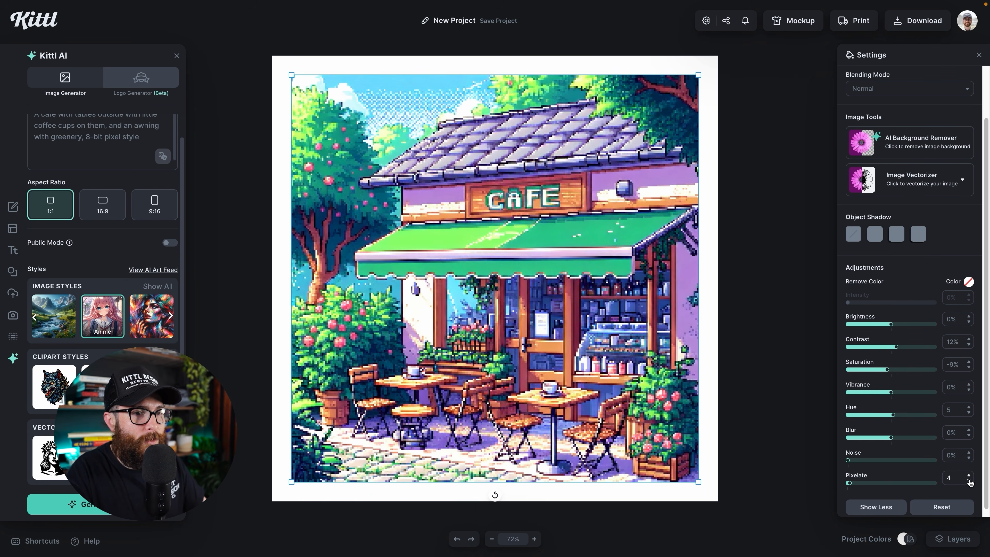
{"action": "left_click", "coordinate": [969, 481]}
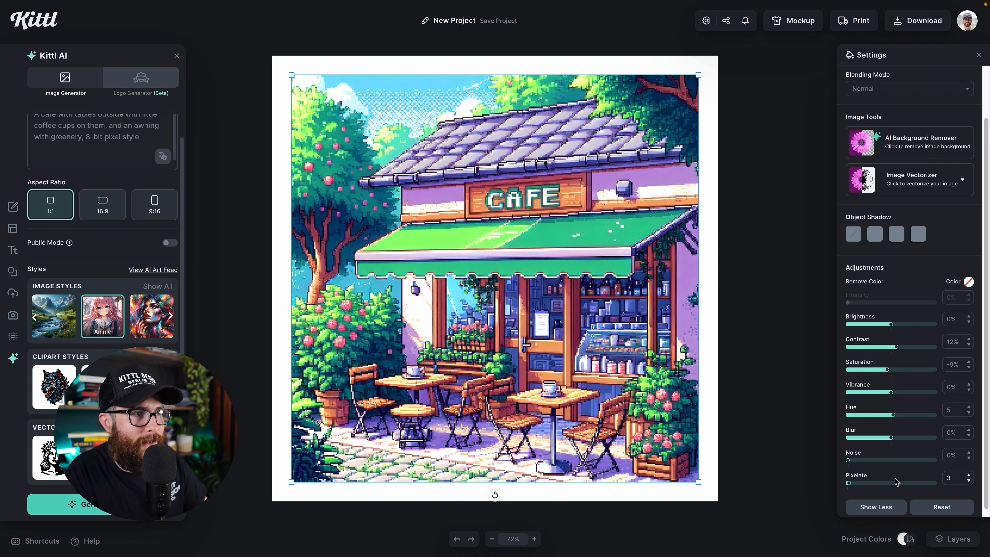
{"action": "left_click", "coordinate": [969, 481]}
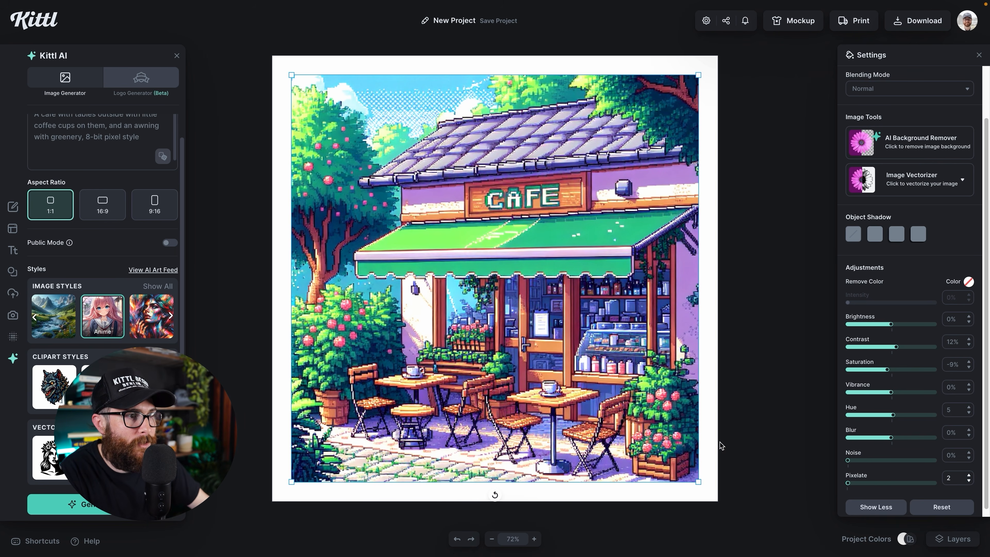
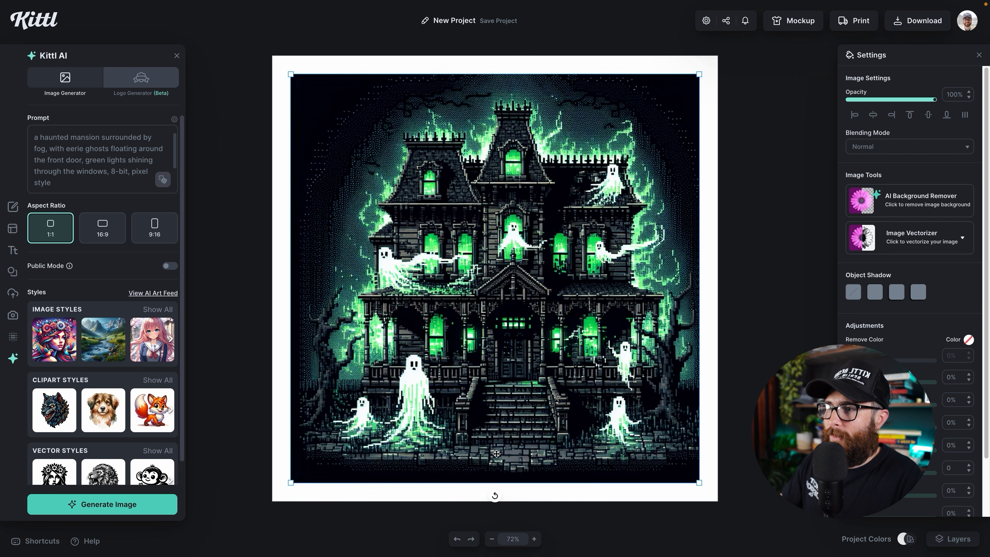
- Scale the dark haunted-mansion pixel image up until it nearly fills the square canvas
{"action": "left_click_drag", "start_coordinate": [699, 74], "coordinate": [706, 68]}
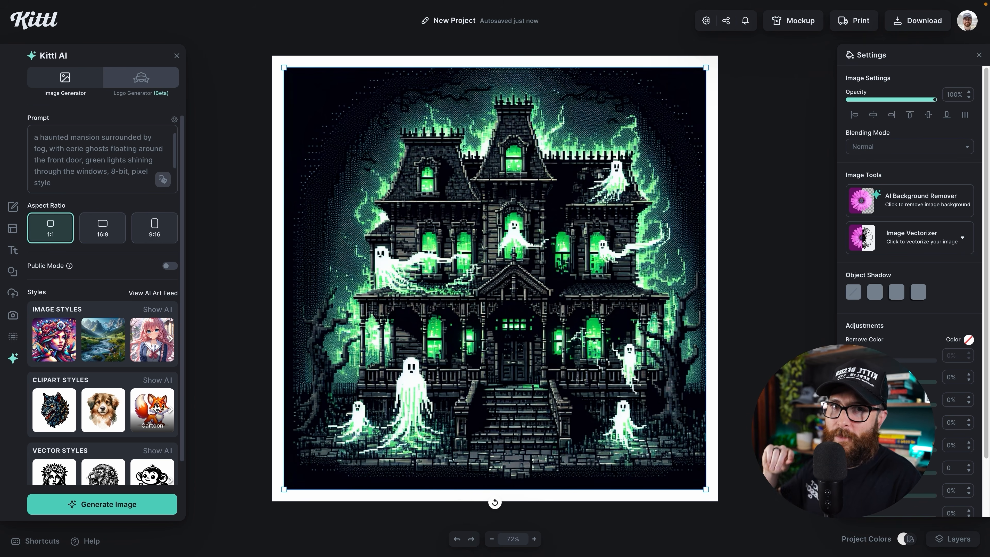
- Generate a Cartoon-style haunted house image and remove its background
{"action": "left_click", "coordinate": [156, 407]}
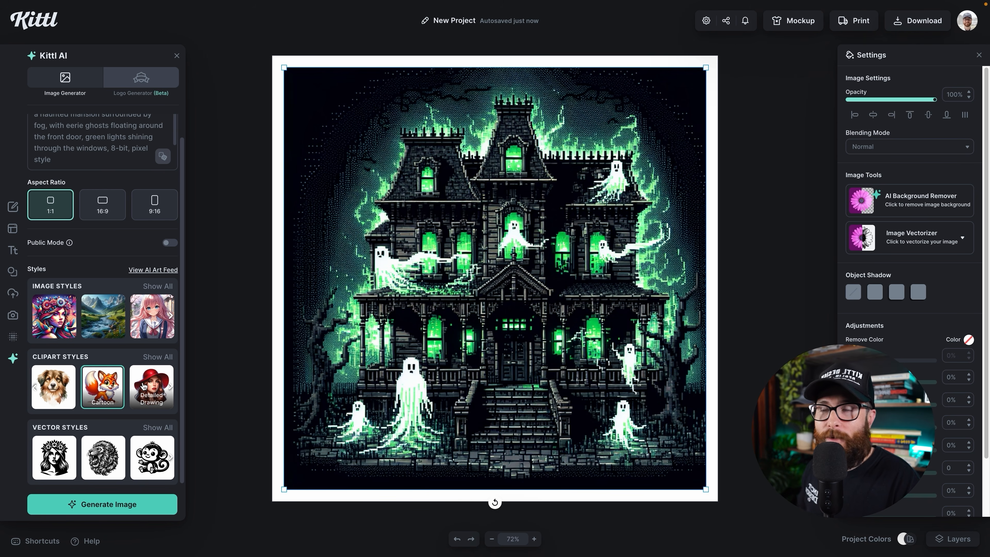
{"action": "left_click", "coordinate": [148, 506]}
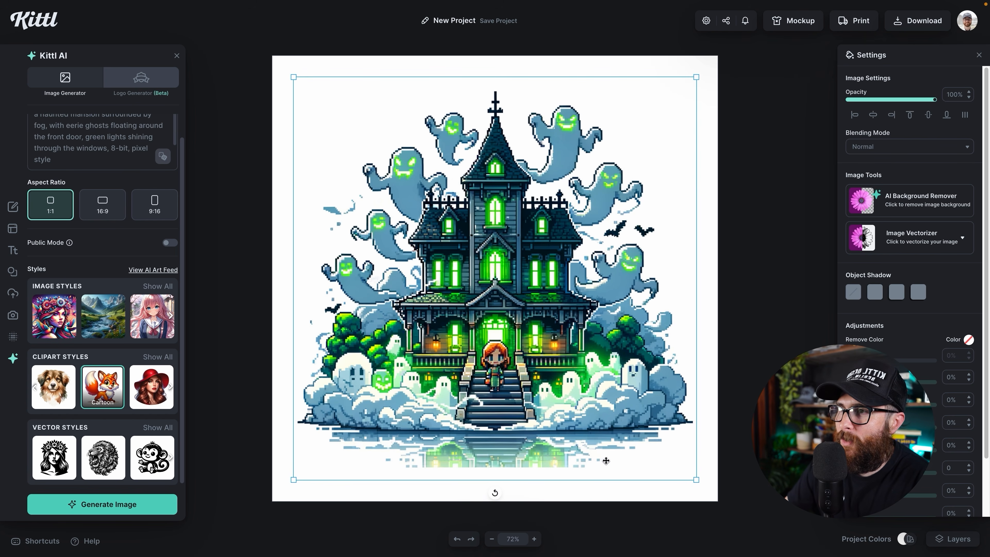
{"action": "left_click", "coordinate": [926, 207]}
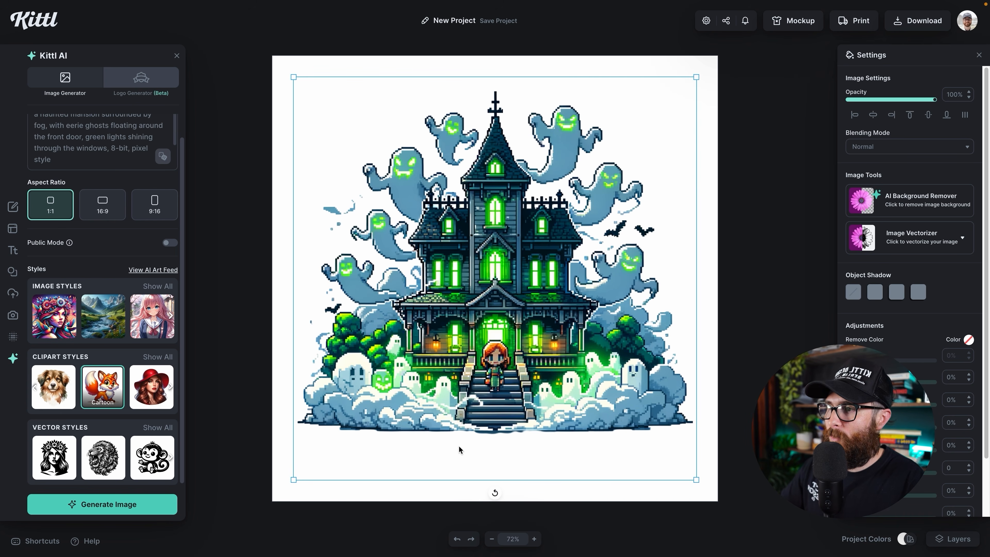
- Nudge the cartoon haunted house into a roughly centred position on the canvas
{"action": "left_click_drag", "start_coordinate": [489, 393], "coordinate": [489, 385]}
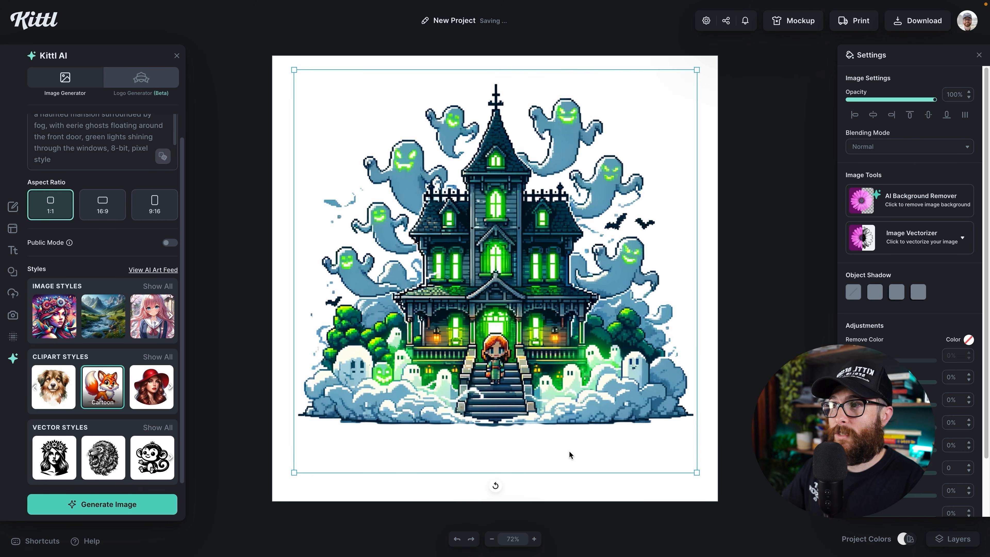
{"action": "left_click_drag", "start_coordinate": [550, 353], "coordinate": [547, 374]}
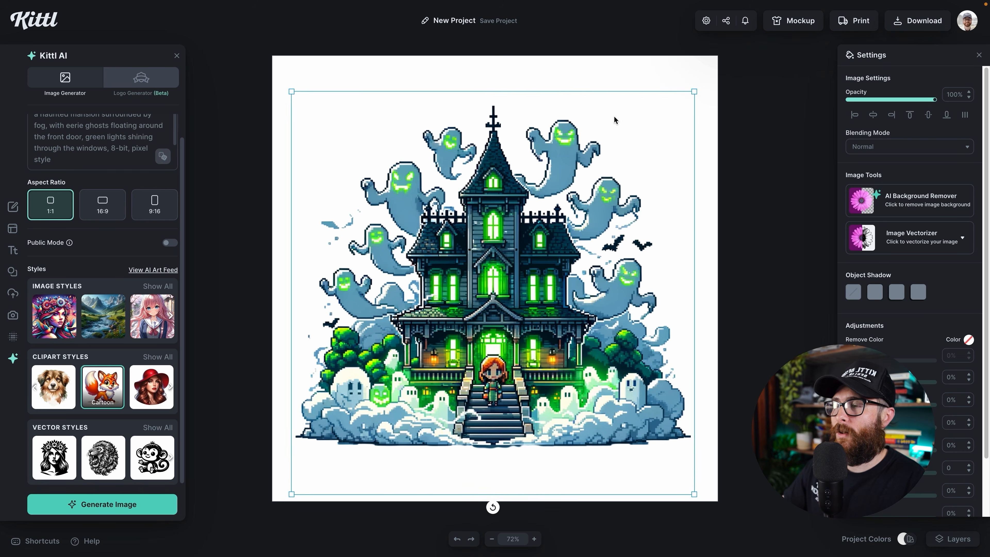
{"action": "left_click", "coordinate": [705, 246]}
{"action": "left_click_drag", "start_coordinate": [658, 296], "coordinate": [663, 294]}
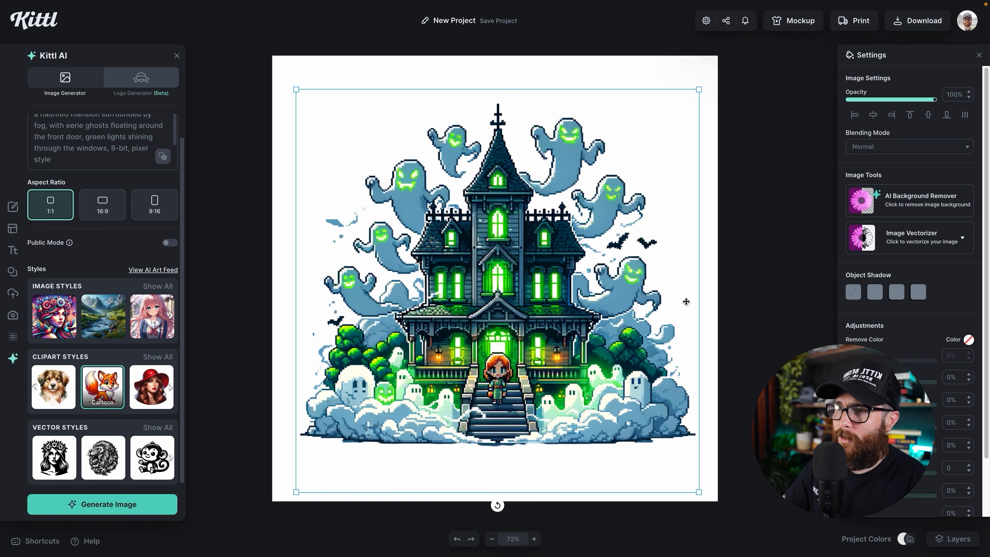
{"action": "left_click", "coordinate": [734, 317]}
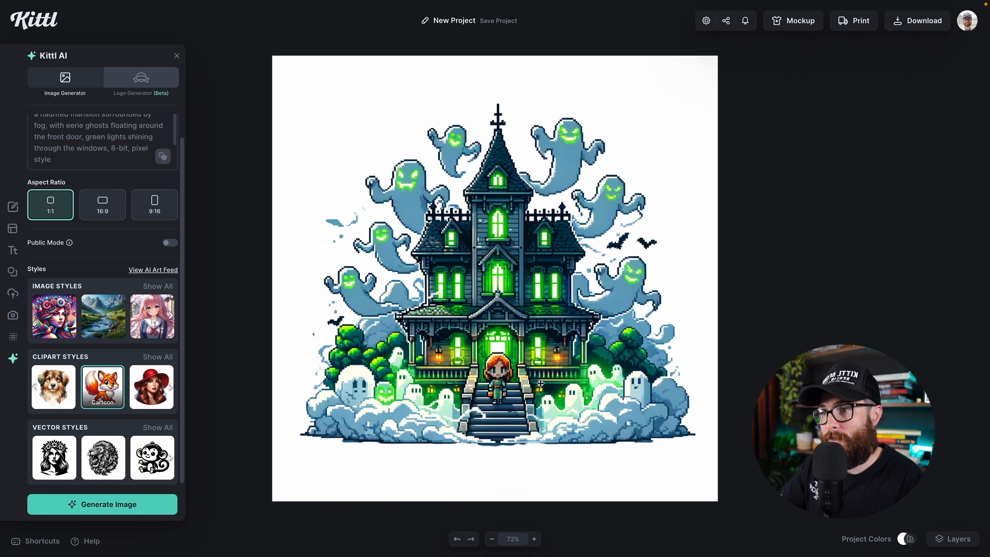
- Delete the cartoon haunted-house image from the canvas
{"action": "left_click", "coordinate": [538, 375]}
{"action": "scroll", "coordinate": [150, 302], "scroll_direction": "up", "scroll_amount": 1}
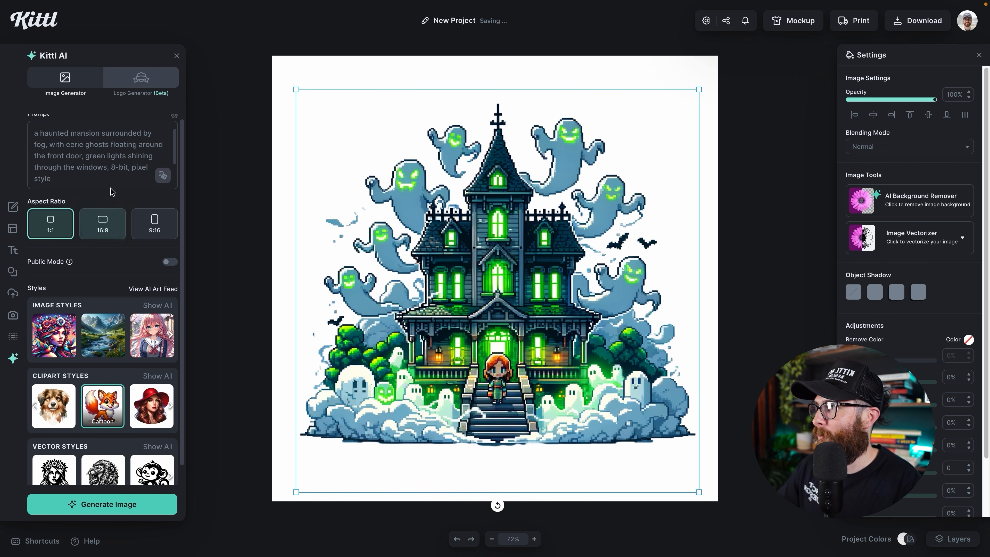
{"action": "key", "text": "Delete"}
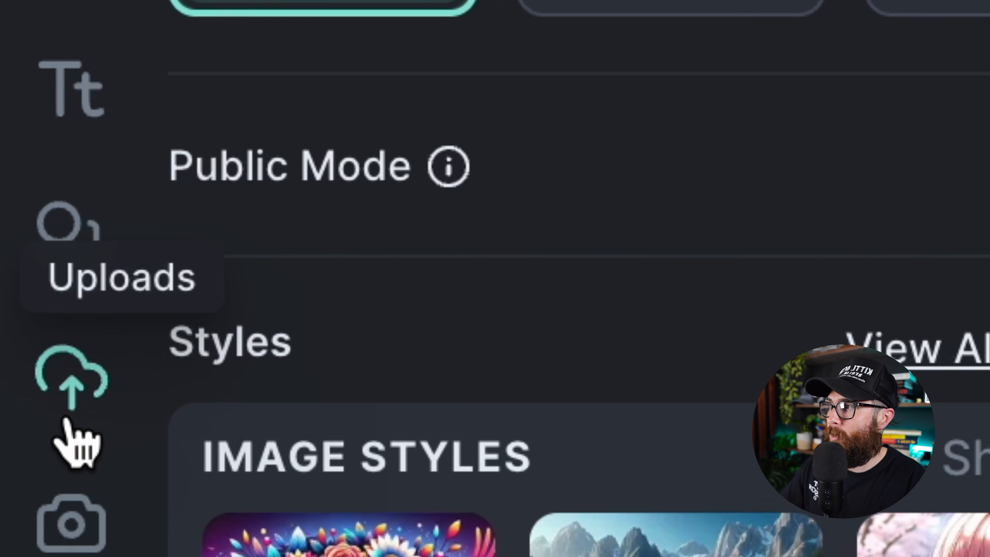
- Show the AI Generated uploads folder with the earlier pixel-art images
{"action": "left_click", "coordinate": [12, 293]}
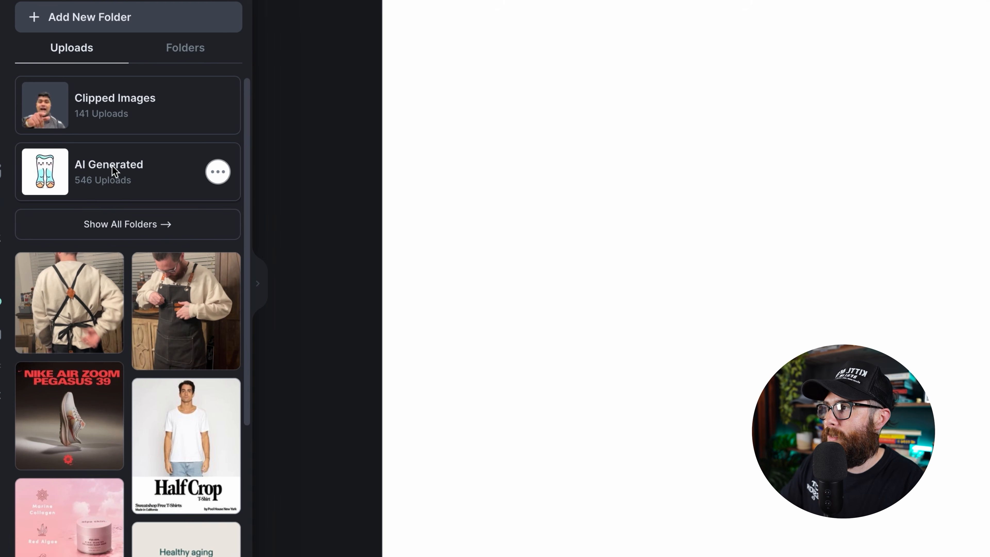
{"action": "left_click", "coordinate": [116, 159]}
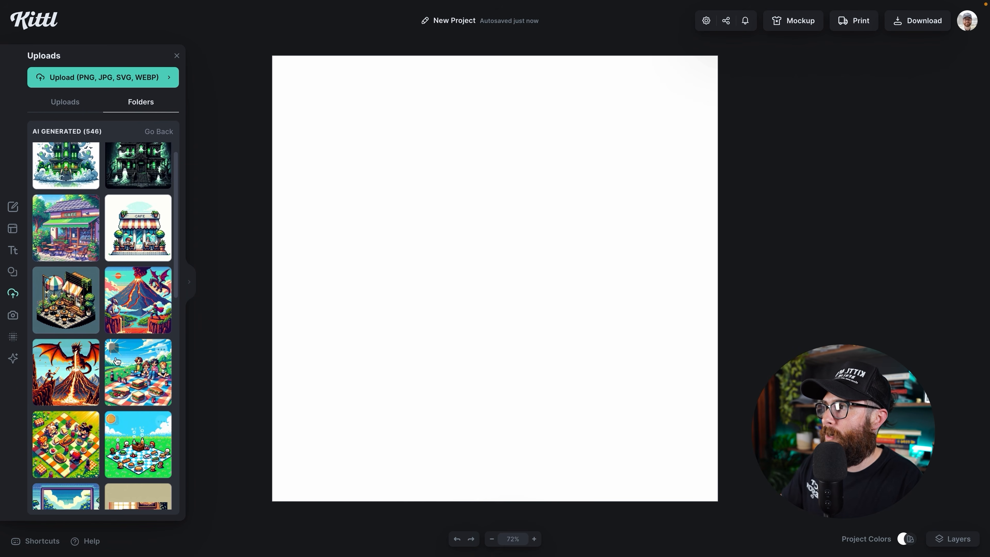
{"action": "scroll", "coordinate": [90, 176], "scroll_direction": "up", "scroll_amount": 1}
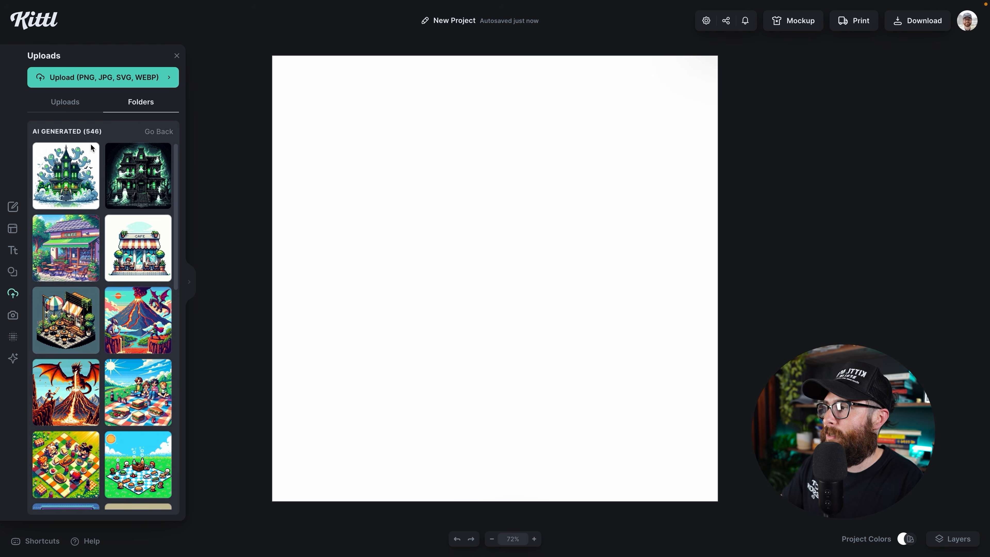
- Generate the pixel-art greenhouse scene with the girl and cat, and enlarge it to fill the canvas
{"action": "left_click", "coordinate": [13, 356]}
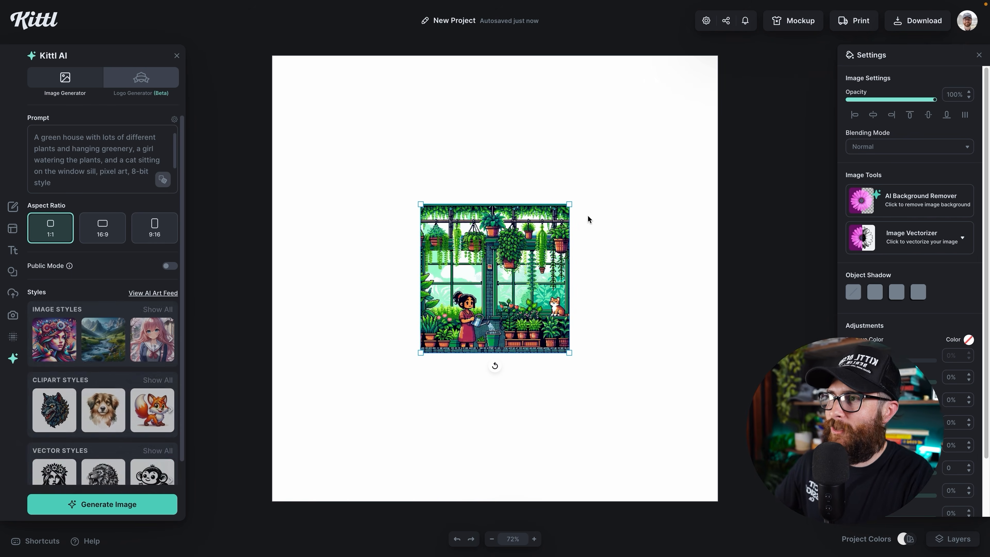
{"action": "left_click_drag", "start_coordinate": [581, 210], "coordinate": [711, 108]}
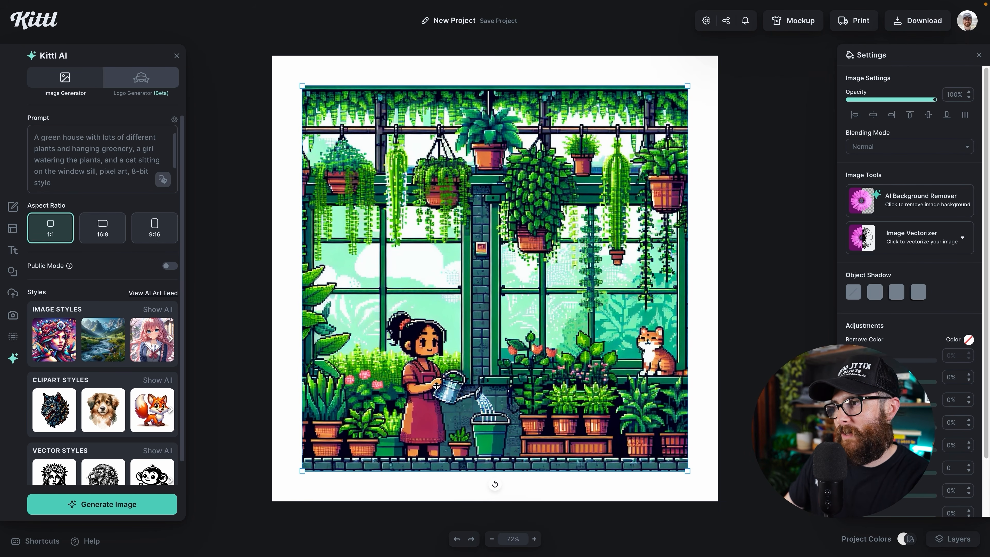
- Enlarge the greenhouse image slightly, then regenerate the greenhouse in Anime style
{"action": "left_click_drag", "start_coordinate": [683, 90], "coordinate": [695, 80]}
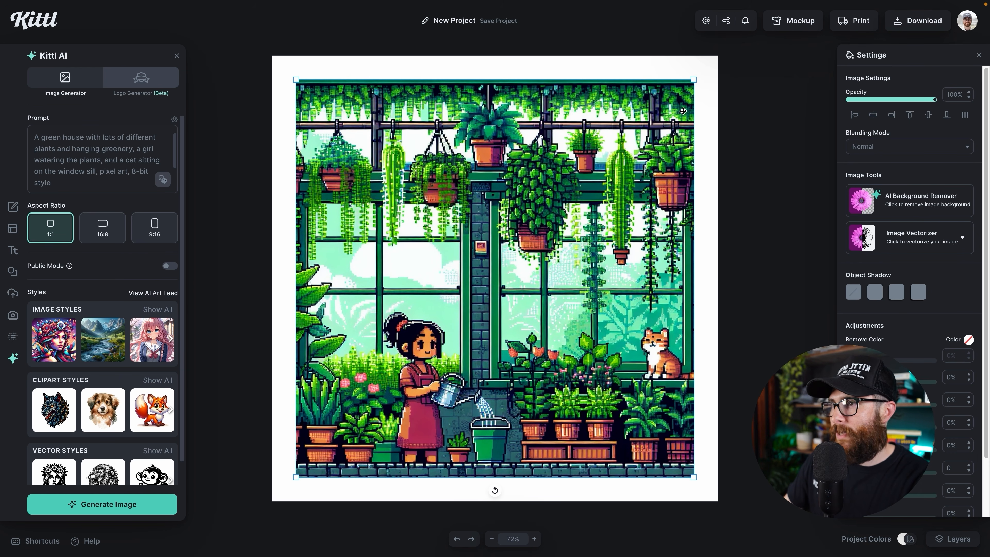
{"action": "left_click_drag", "start_coordinate": [696, 77], "coordinate": [697, 76]}
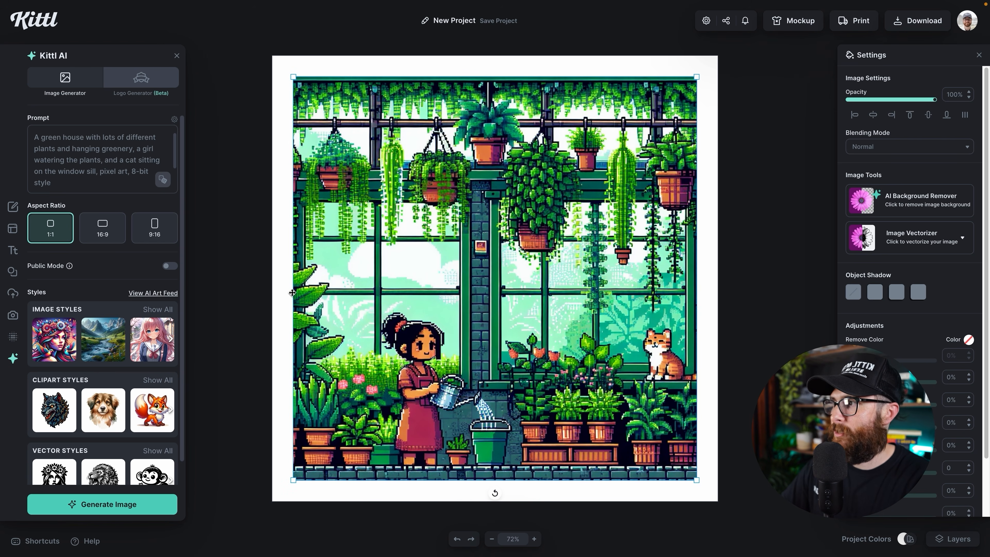
{"action": "left_click", "coordinate": [133, 351]}
{"action": "scroll", "coordinate": [132, 351], "scroll_direction": "down", "scroll_amount": 1}
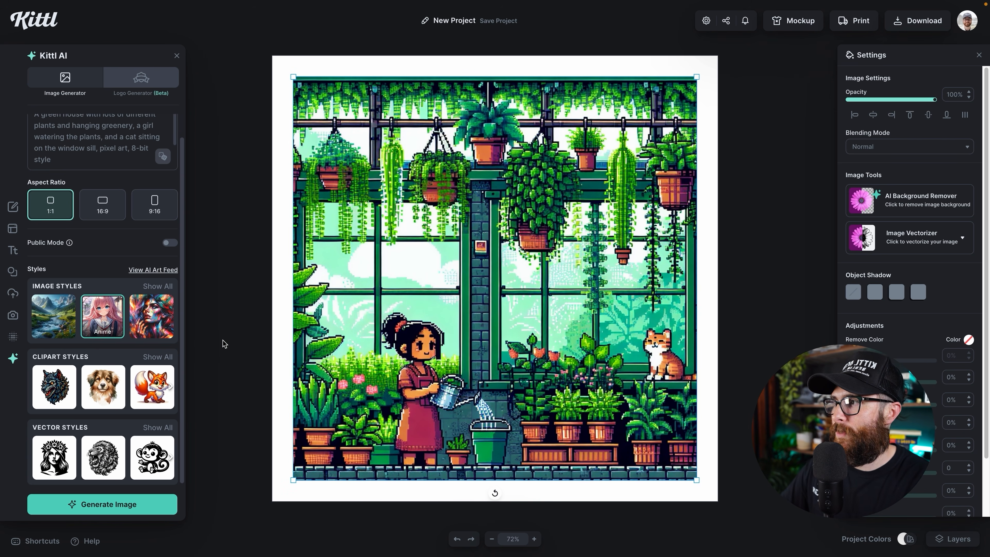
{"action": "left_click", "coordinate": [102, 504]}
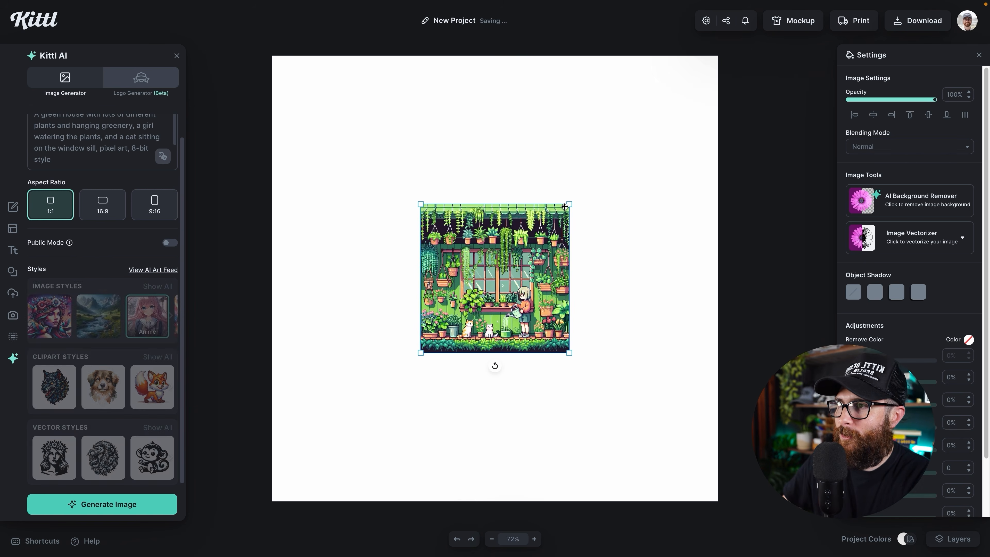
- Scale the Anime greenhouse to fill the canvas, then delete it
{"action": "left_click_drag", "start_coordinate": [568, 203], "coordinate": [711, 72]}
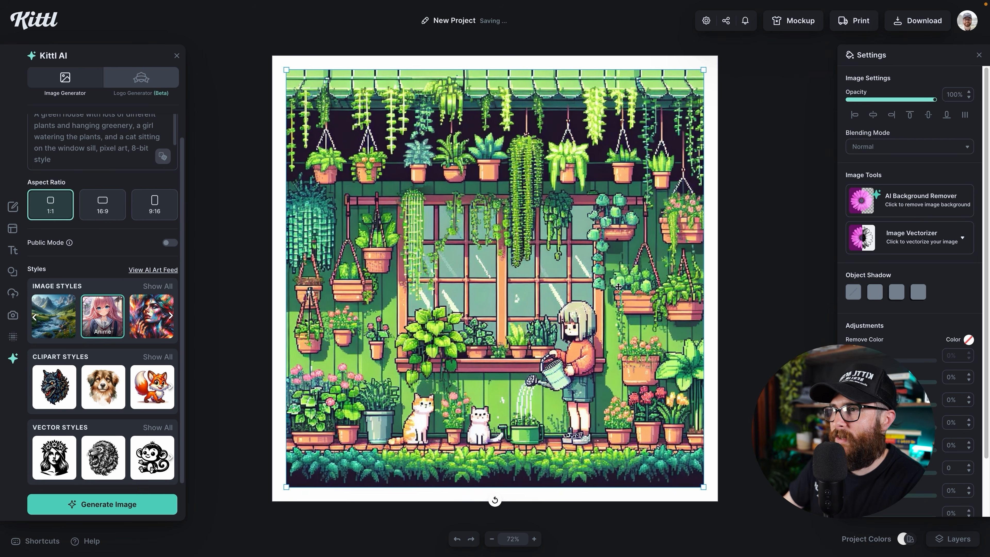
{"action": "left_click_drag", "start_coordinate": [704, 70], "coordinate": [701, 73]}
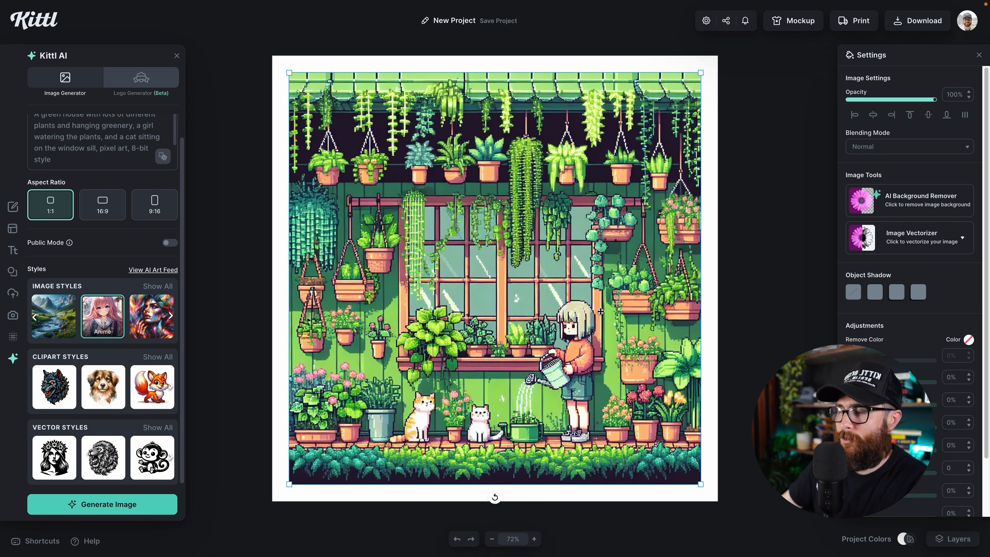
{"action": "key", "text": "Delete"}
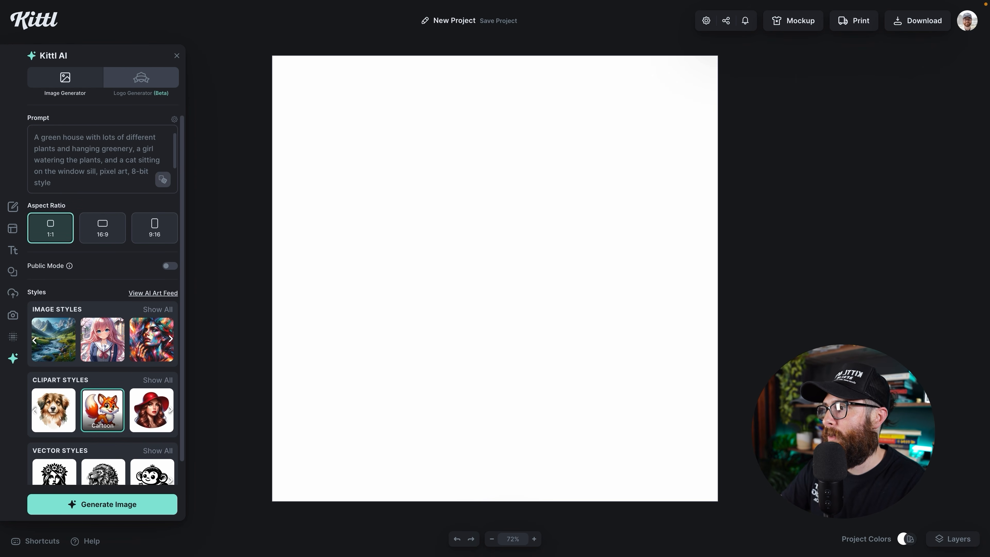
- Generate a cartoon pixel greenhouse, enlarge it, and set the canvas background to dusty red
{"action": "left_click", "coordinate": [102, 504]}
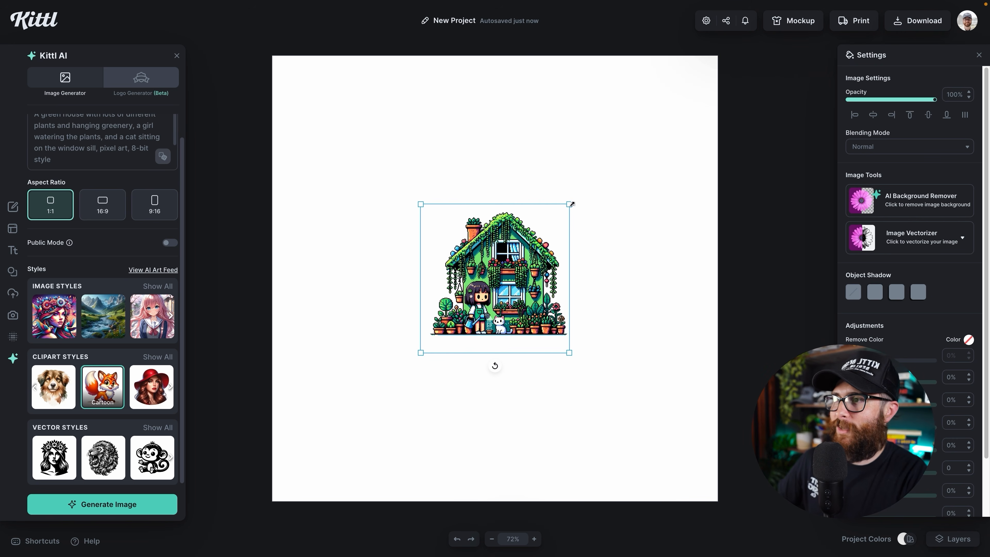
{"action": "left_click_drag", "start_coordinate": [571, 203], "coordinate": [659, 117]}
{"action": "left_click", "coordinate": [706, 217]}
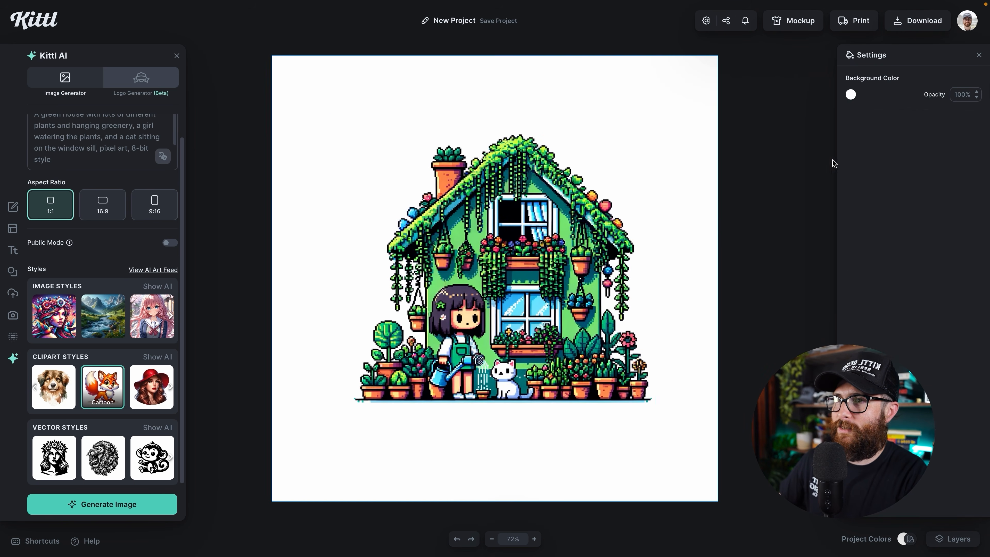
{"action": "left_click", "coordinate": [851, 95]}
{"action": "left_click_drag", "start_coordinate": [746, 148], "coordinate": [744, 140]}
{"action": "left_click", "coordinate": [667, 132]}
- Remove the greenhouse image's background, enlarge it to nearly fill the canvas, and enter cropping
{"action": "left_click", "coordinate": [618, 159]}
{"action": "left_click", "coordinate": [896, 199]}
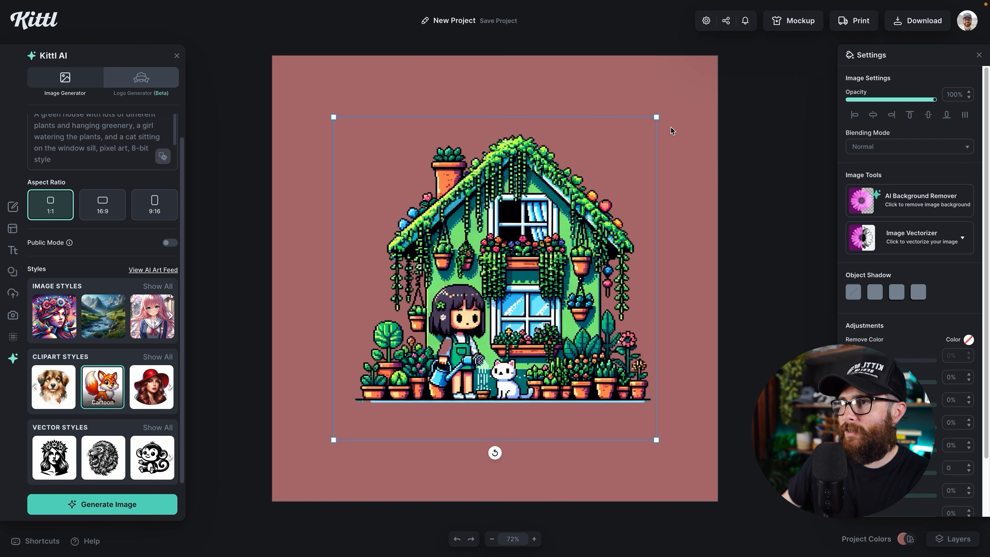
{"action": "left_click_drag", "start_coordinate": [657, 130], "coordinate": [682, 106]}
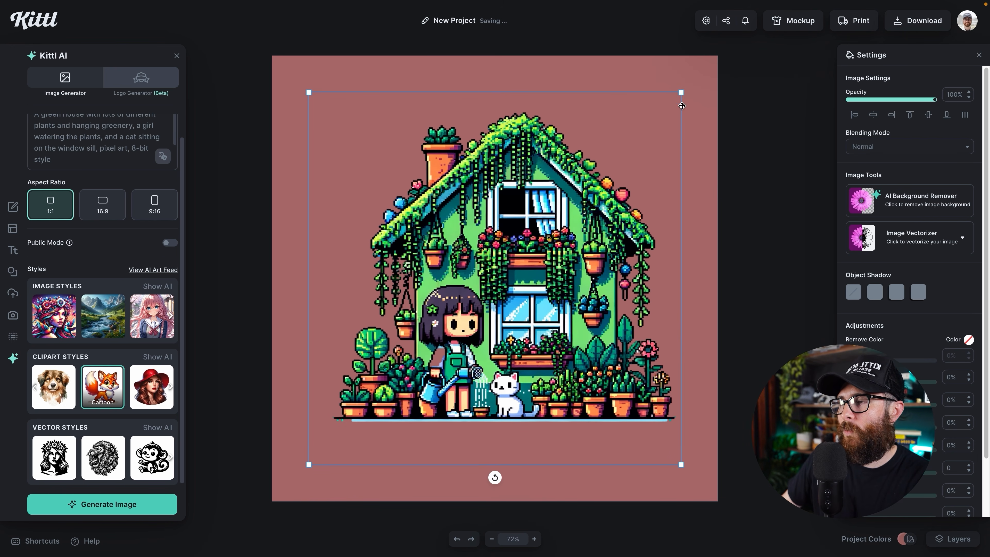
{"action": "left_click_drag", "start_coordinate": [625, 214], "coordinate": [621, 213]}
{"action": "left_click_drag", "start_coordinate": [678, 91], "coordinate": [687, 84]}
{"action": "double_click", "coordinate": [553, 423]}
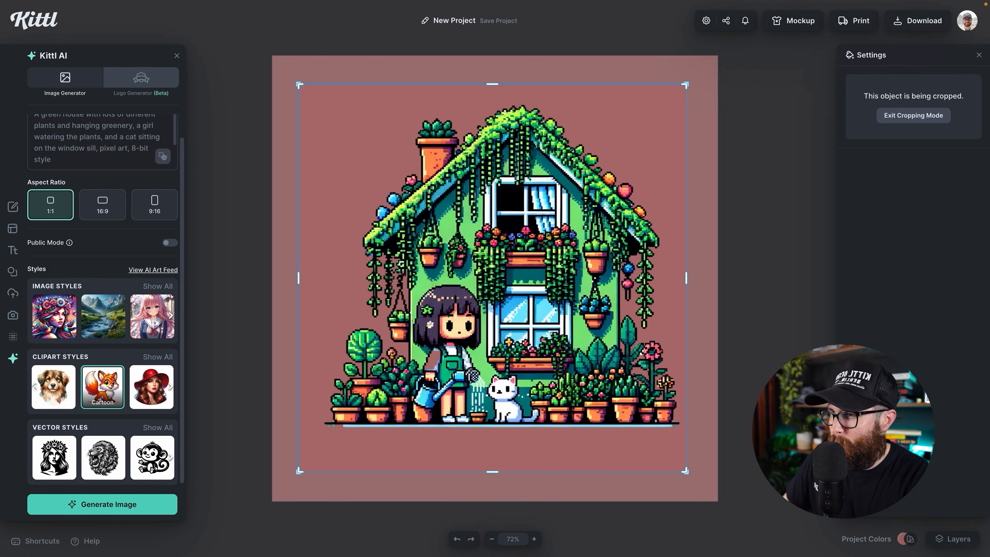
- Crop the empty strip off the bottom of the greenhouse image
{"action": "left_click_drag", "start_coordinate": [492, 471], "coordinate": [495, 426]}
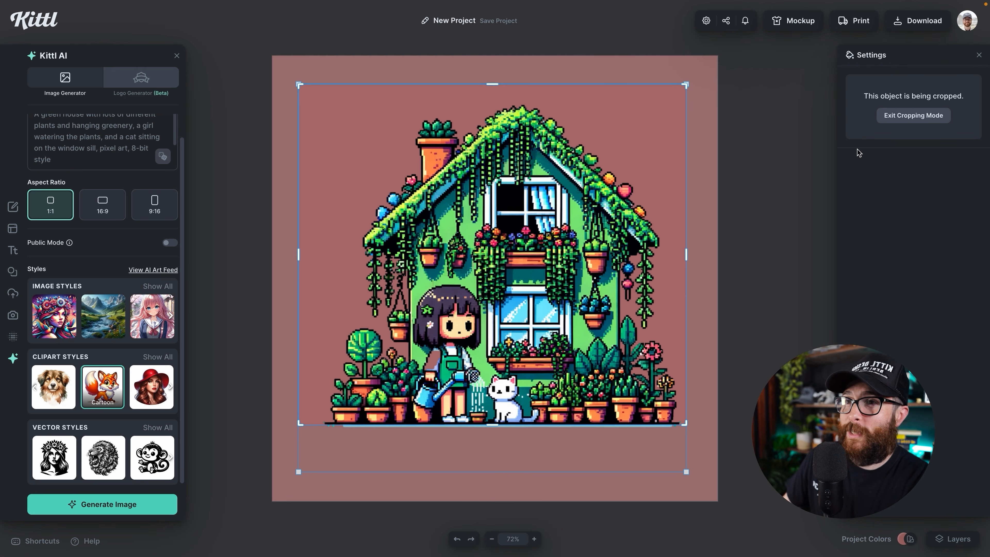
{"action": "left_click", "coordinate": [915, 123]}
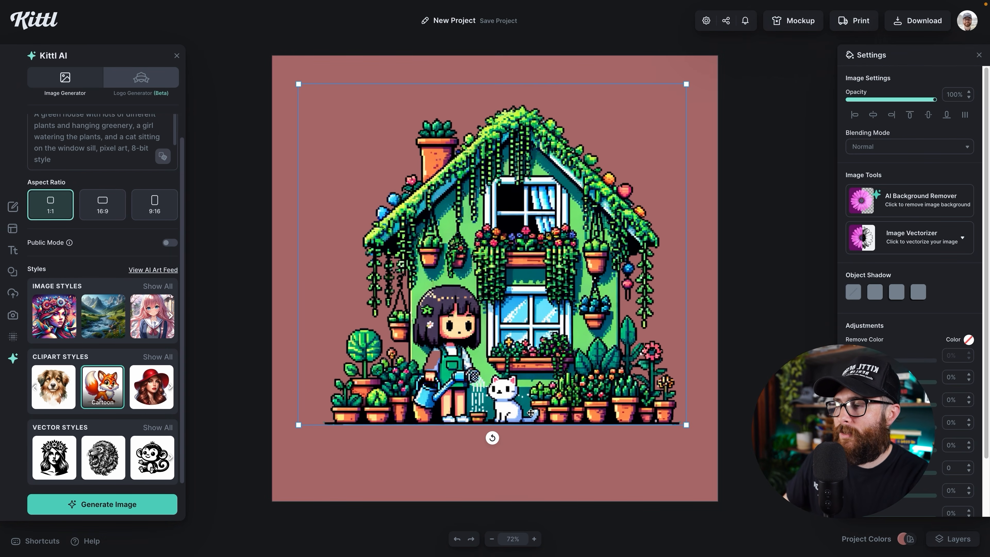
{"action": "scroll", "coordinate": [526, 433], "scroll_direction": "down", "scroll_amount": 1}
{"action": "left_click", "coordinate": [454, 404]}
{"action": "left_click", "coordinate": [505, 368]}
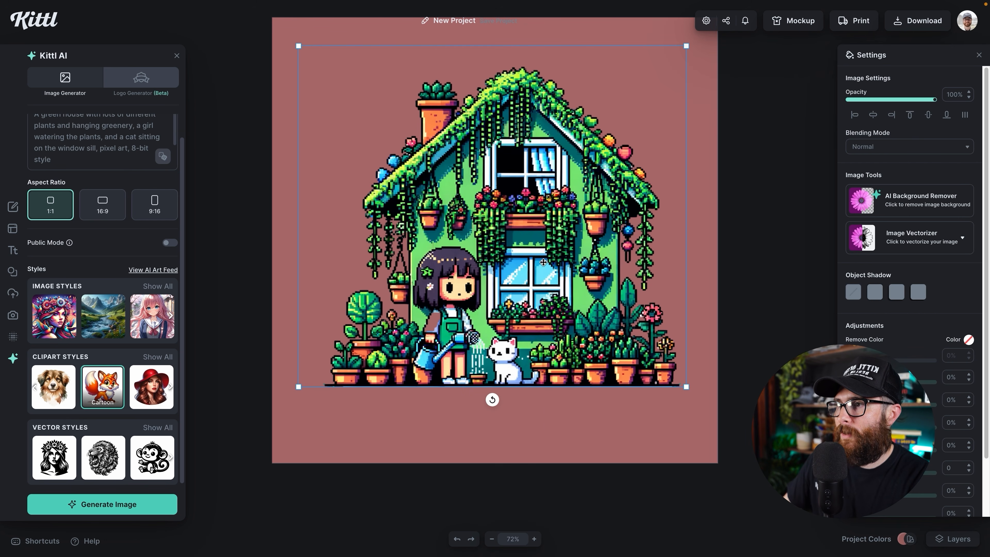
- Re-crop the greenhouse's bottom edge to the ground line, then zoom out to the whole canvas
{"action": "right_click", "coordinate": [546, 250]}
{"action": "left_click", "coordinate": [569, 365]}
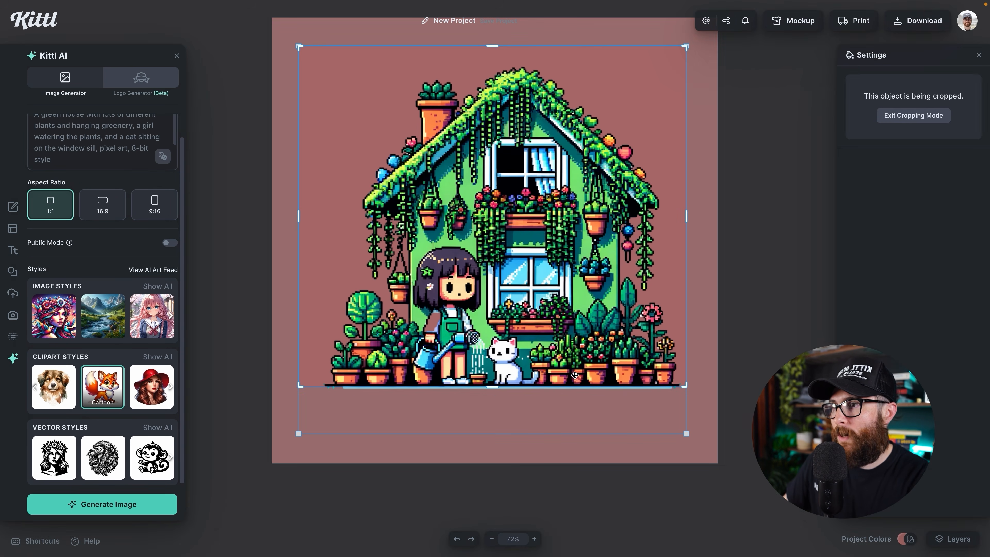
{"action": "scroll", "coordinate": [545, 391], "scroll_direction": "up", "scroll_amount": 3}
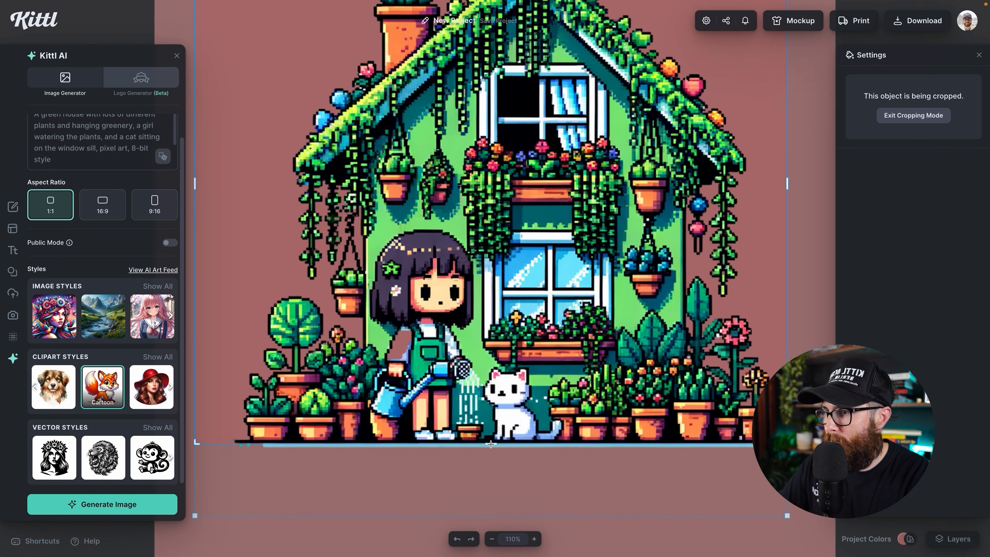
{"action": "left_click_drag", "start_coordinate": [490, 443], "coordinate": [491, 442]}
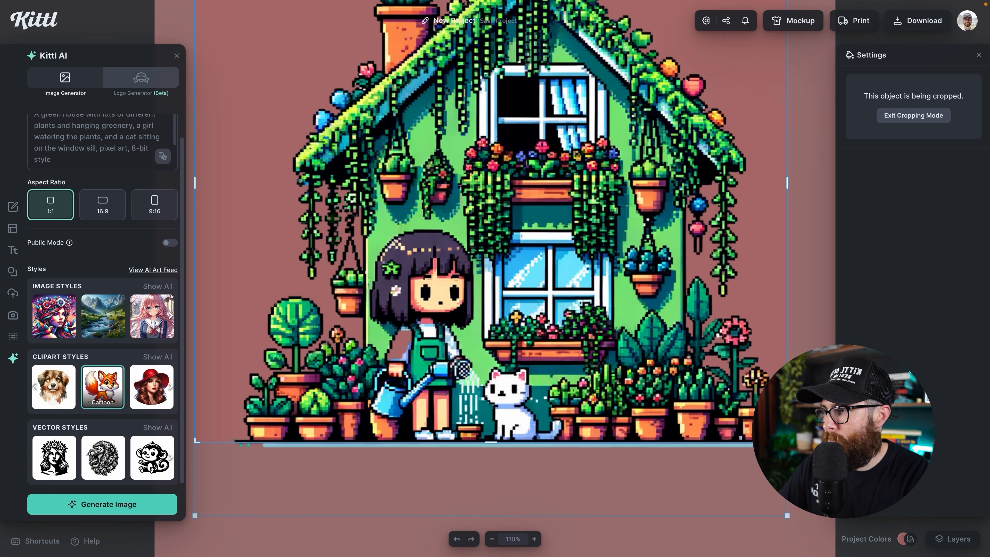
{"action": "left_click", "coordinate": [892, 115]}
{"action": "left_click", "coordinate": [788, 300]}
{"action": "key", "text": "super+minus"}
{"action": "key", "text": "super+minus"}
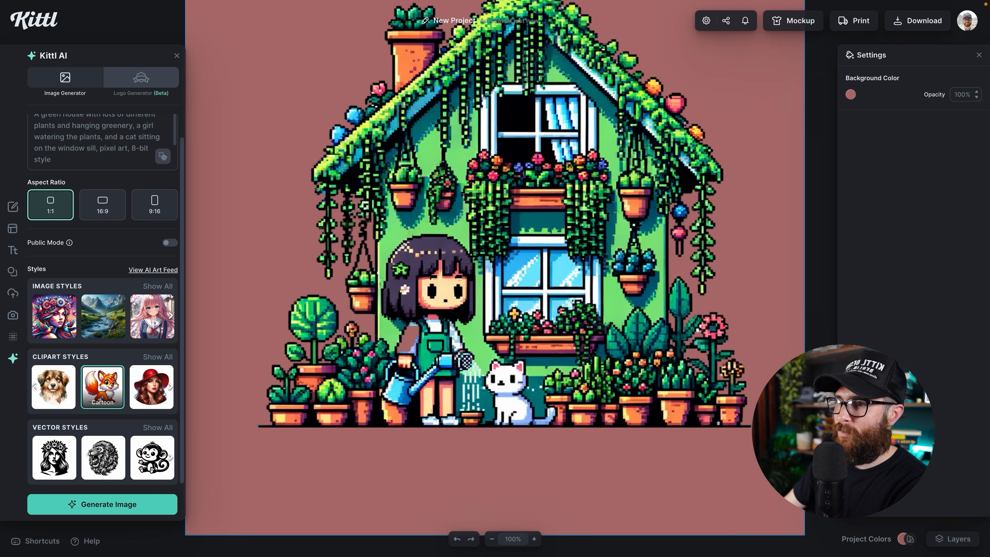
{"action": "key", "text": "super+minus"}
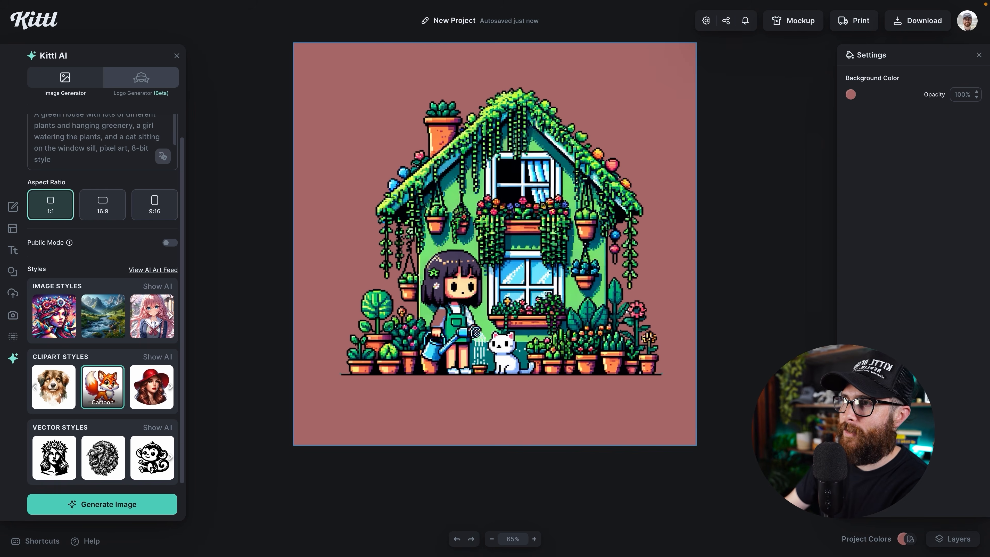
{"action": "key", "text": "super+minus"}
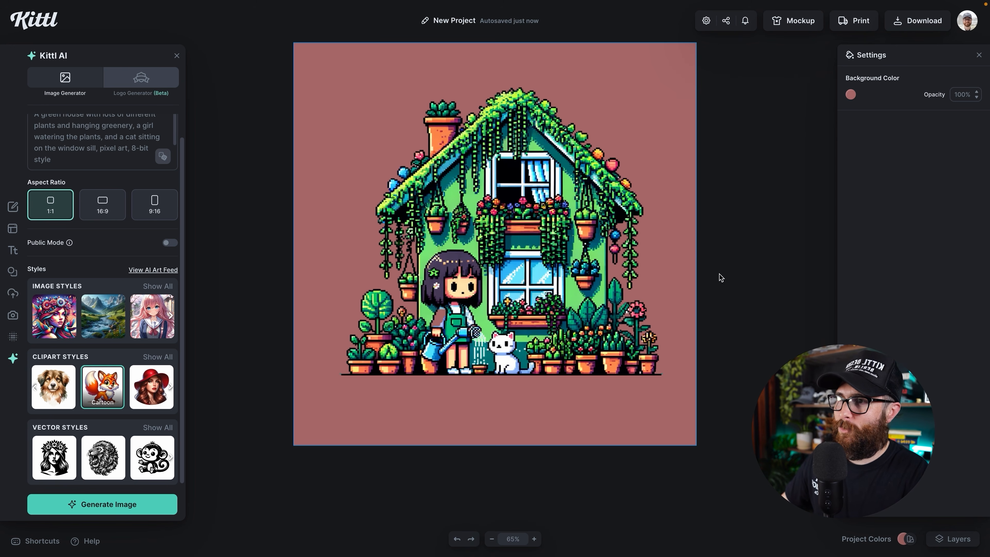
- Change the canvas background colour to pale yellow (f8e5a8)
{"action": "left_click", "coordinate": [851, 94]}
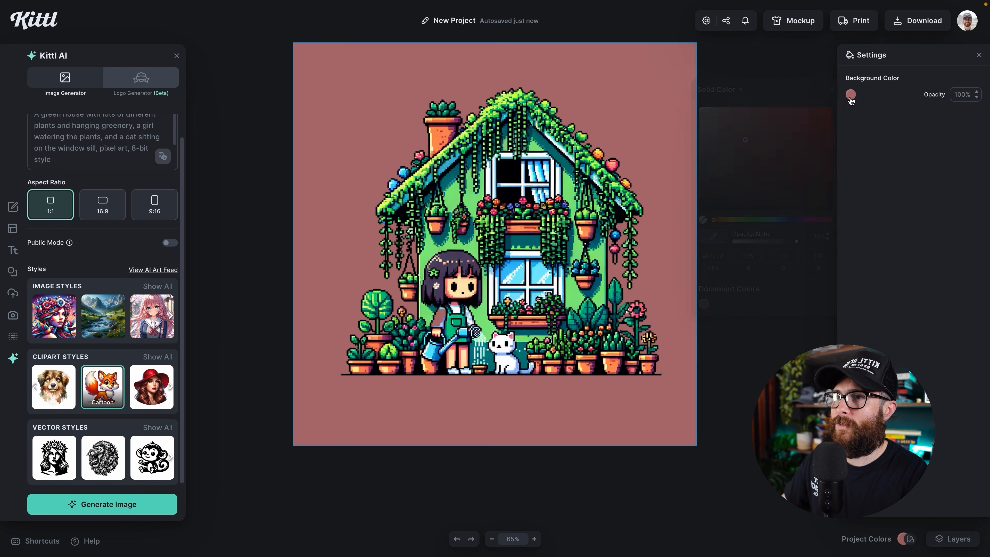
{"action": "left_click", "coordinate": [728, 220]}
{"action": "left_click_drag", "start_coordinate": [745, 139], "coordinate": [738, 113]}
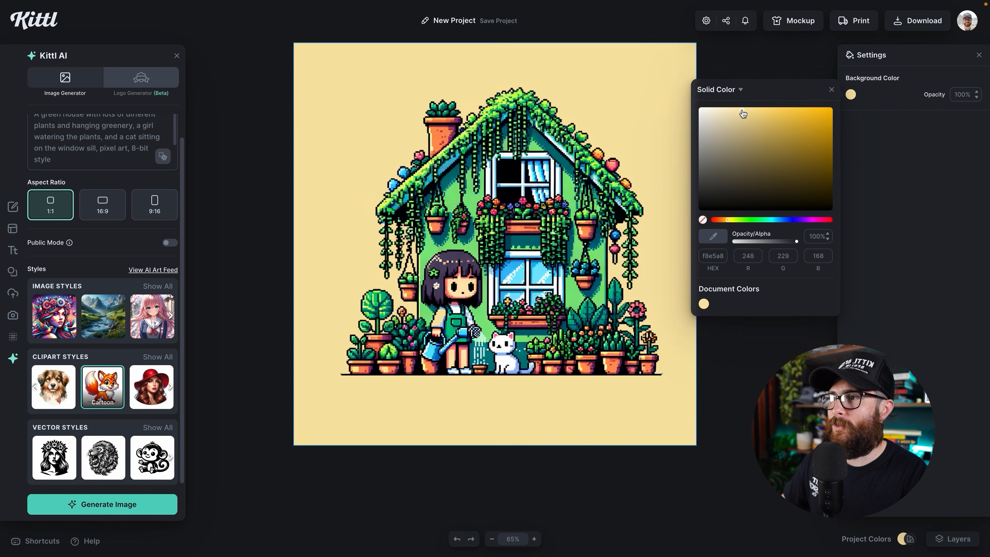
- Enlarge the greenhouse image slightly and shift it down a little on the canvas
{"action": "left_click_drag", "start_coordinate": [545, 211], "coordinate": [536, 213]}
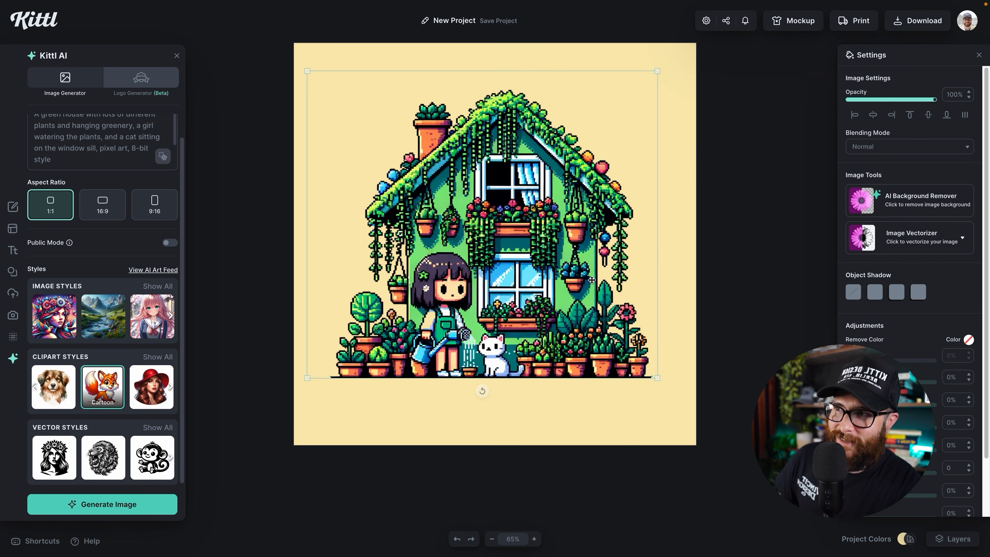
{"action": "left_click_drag", "start_coordinate": [657, 71], "coordinate": [660, 68]}
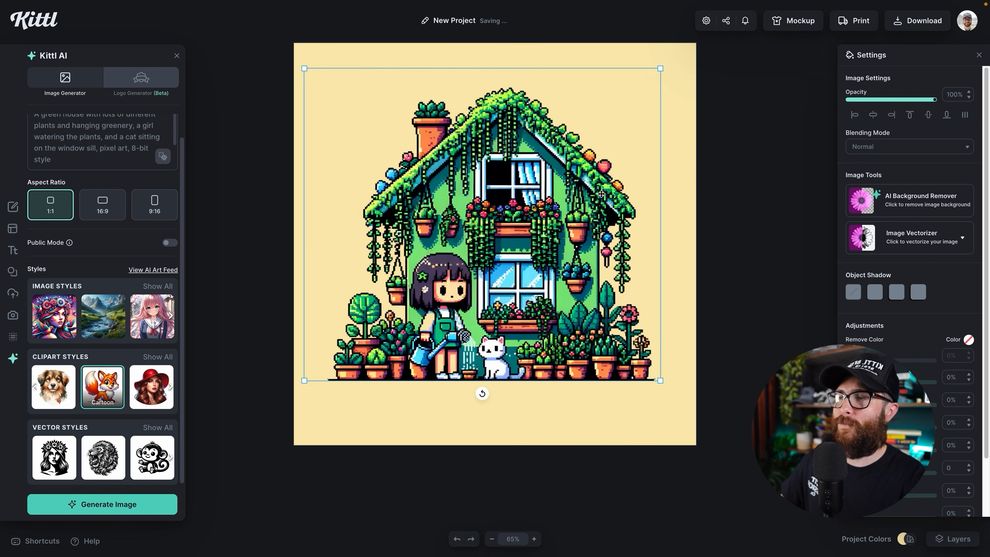
{"action": "left_click_drag", "start_coordinate": [602, 194], "coordinate": [602, 205]}
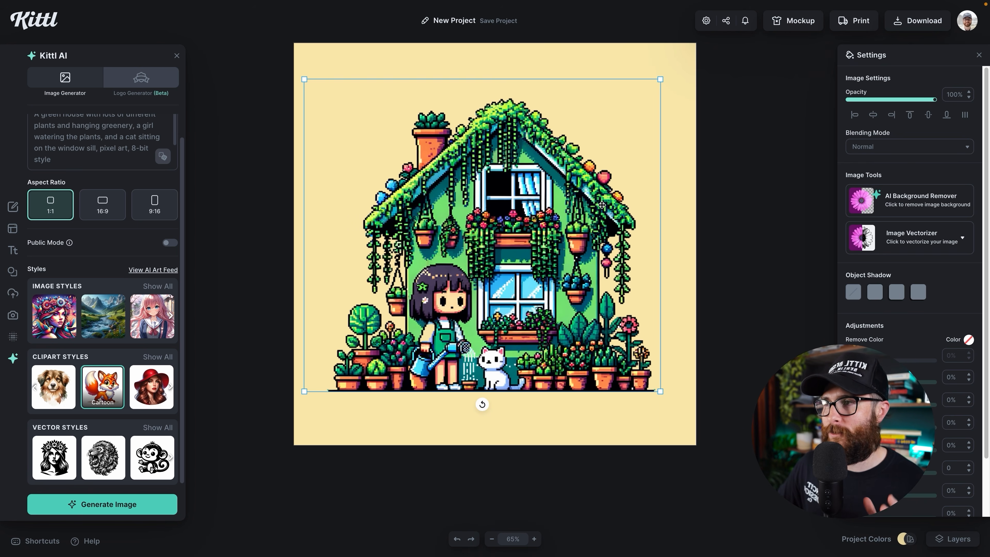